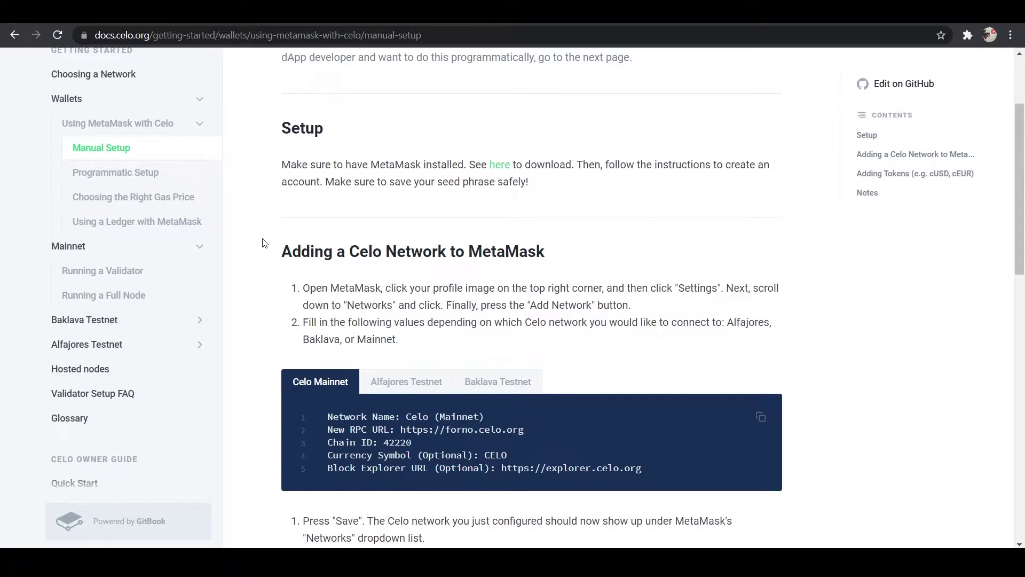
Scroll the docs to the Celo Mainnet network values, then switch over to the MetaMask wallet home.
{"action": "scroll", "coordinate": [264, 243], "scroll_direction": "down", "scroll_amount": 1}
{"action": "key", "text": "ctrl+Tab"}
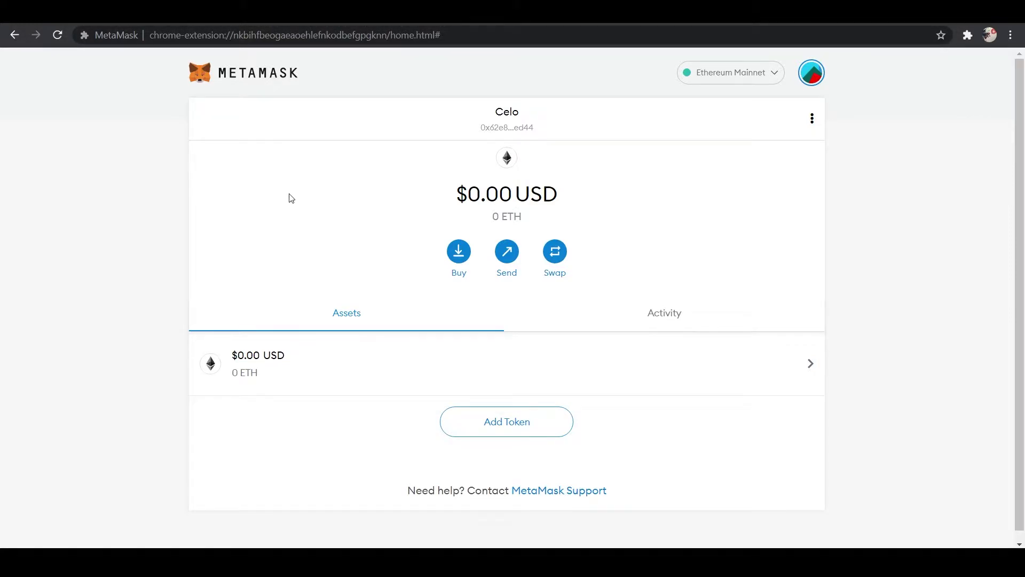
Start a Custom RPC network in MetaMask and paste 'Celo (Mainnet)' from the docs as its name.
{"action": "left_click", "coordinate": [773, 77]}
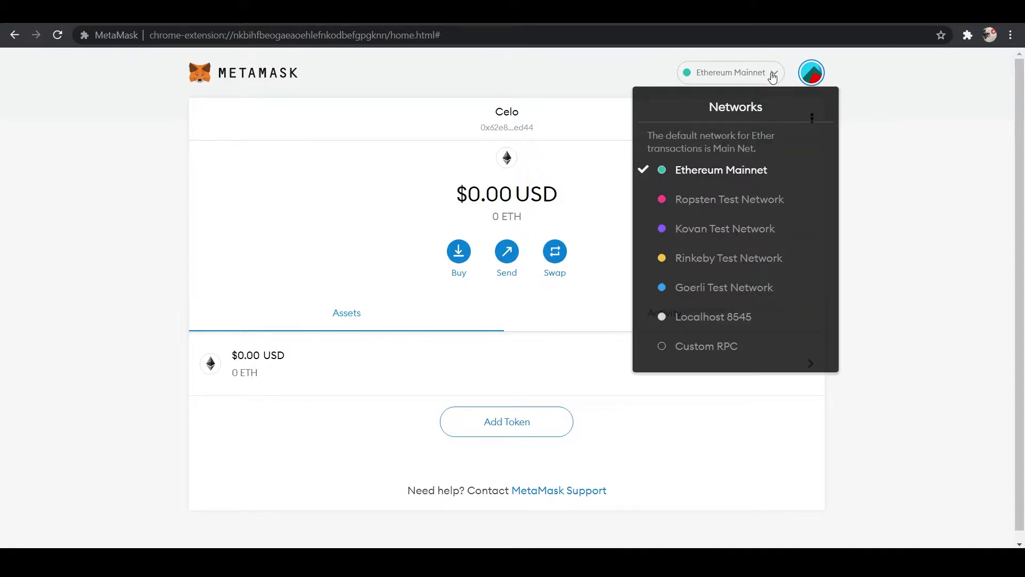
{"action": "left_click", "coordinate": [710, 347]}
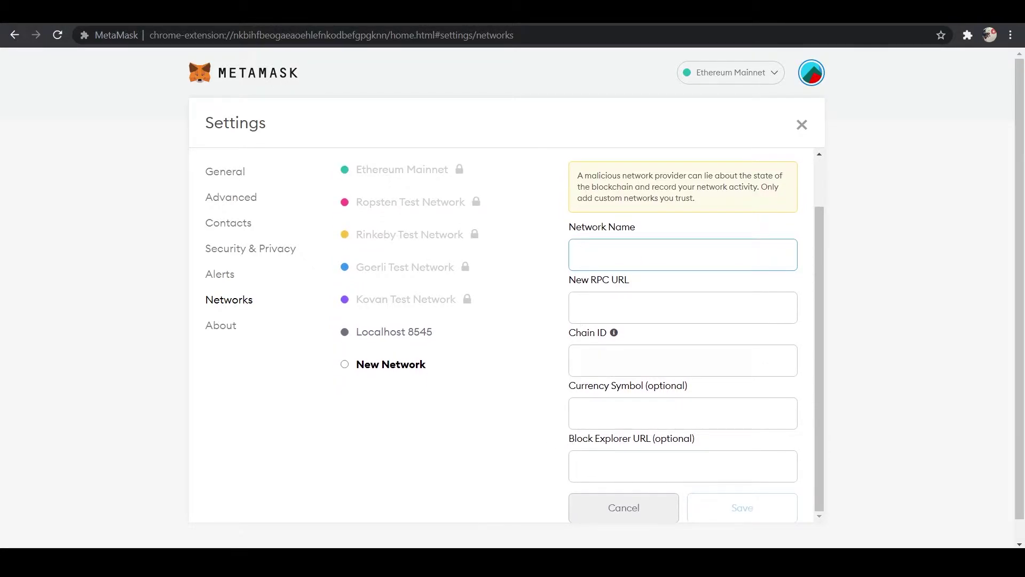
{"action": "key", "text": "ctrl+Tab"}
{"action": "scroll", "coordinate": [263, 243], "scroll_direction": "up", "scroll_amount": 1}
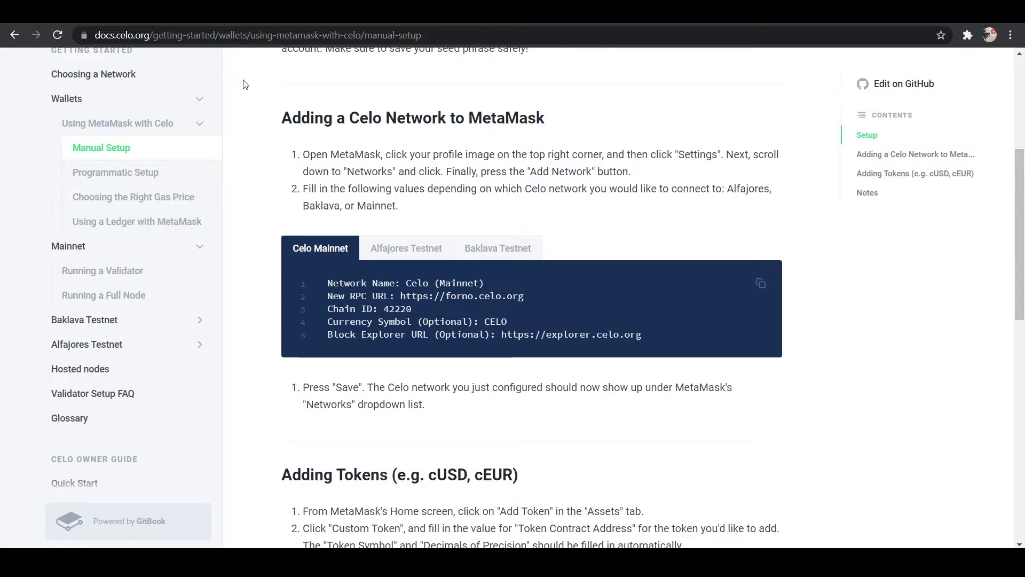
{"action": "left_click_drag", "start_coordinate": [408, 282], "coordinate": [479, 283]}
{"action": "right_click", "coordinate": [469, 287]}
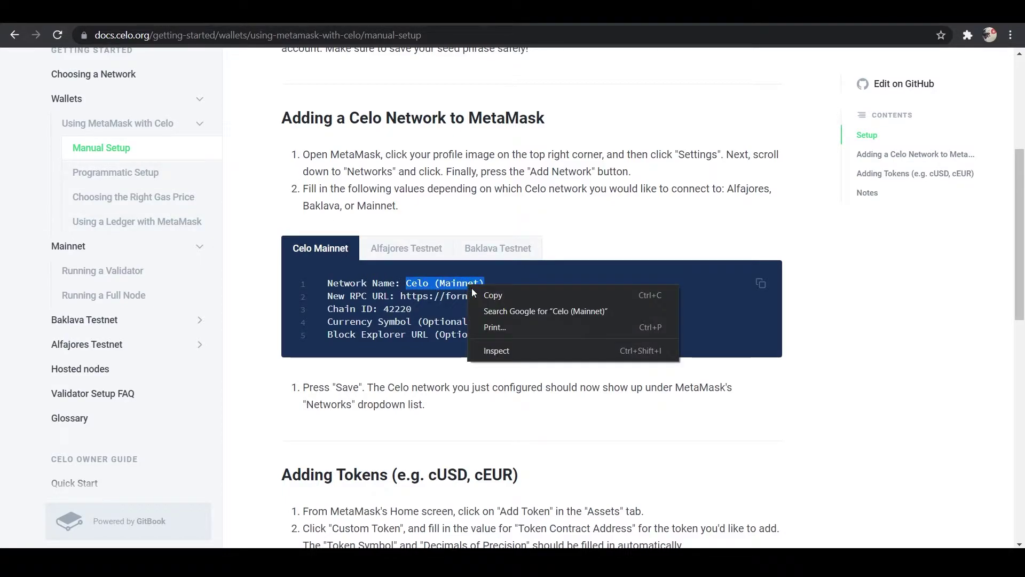
{"action": "left_click", "coordinate": [505, 294]}
{"action": "key", "text": "ctrl+Tab"}
{"action": "right_click", "coordinate": [576, 258]}
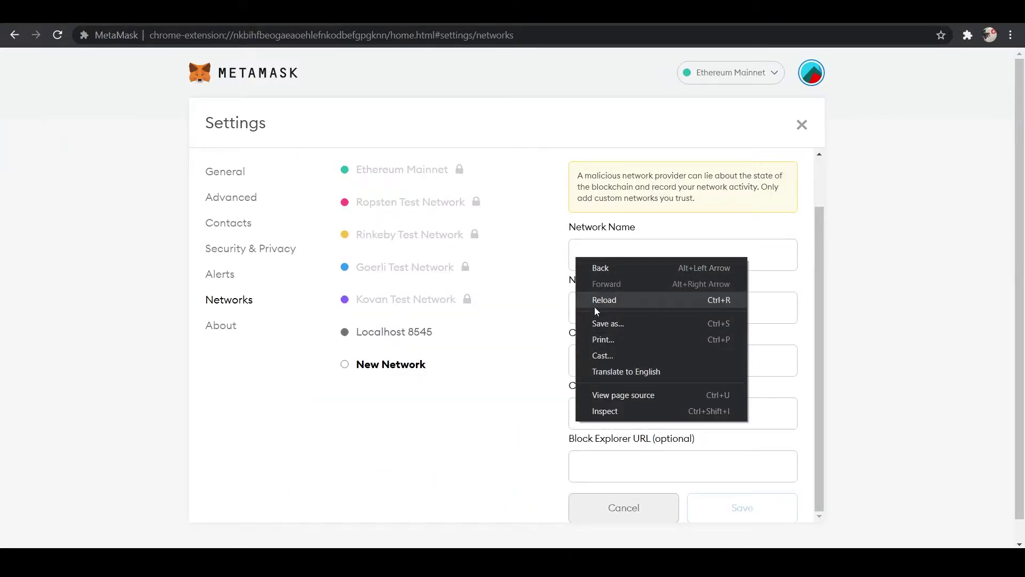
{"action": "right_click", "coordinate": [598, 245]}
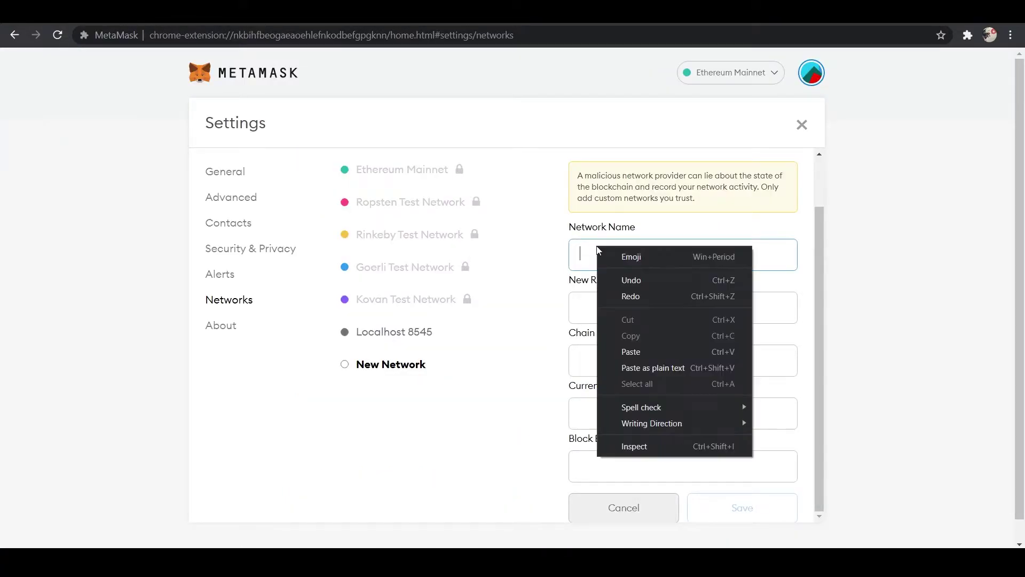
{"action": "left_click", "coordinate": [639, 352]}
{"action": "key", "text": "ctrl+Tab"}
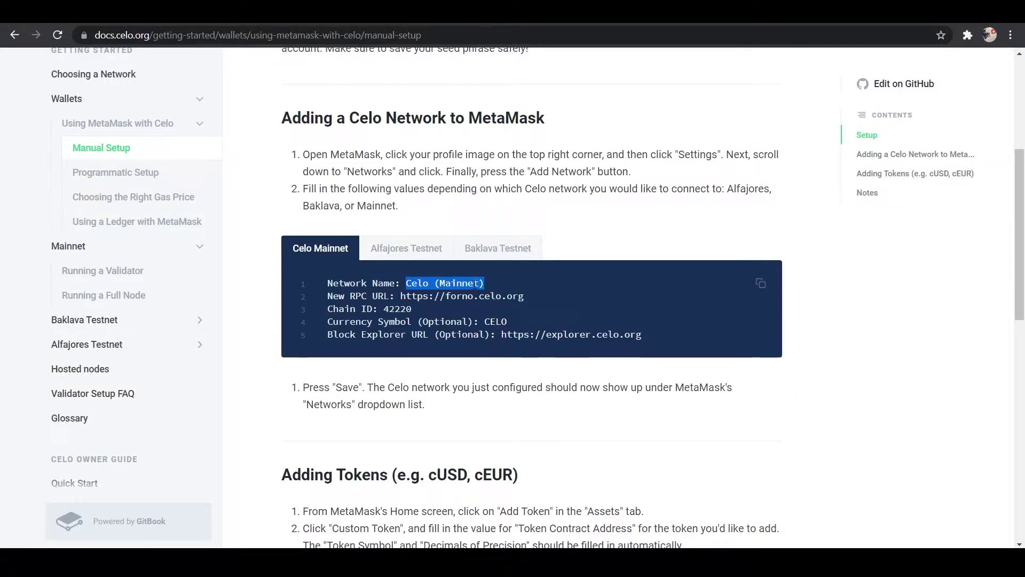
{"action": "left_click_drag", "start_coordinate": [401, 295], "coordinate": [524, 296]}
{"action": "right_click", "coordinate": [525, 296]}
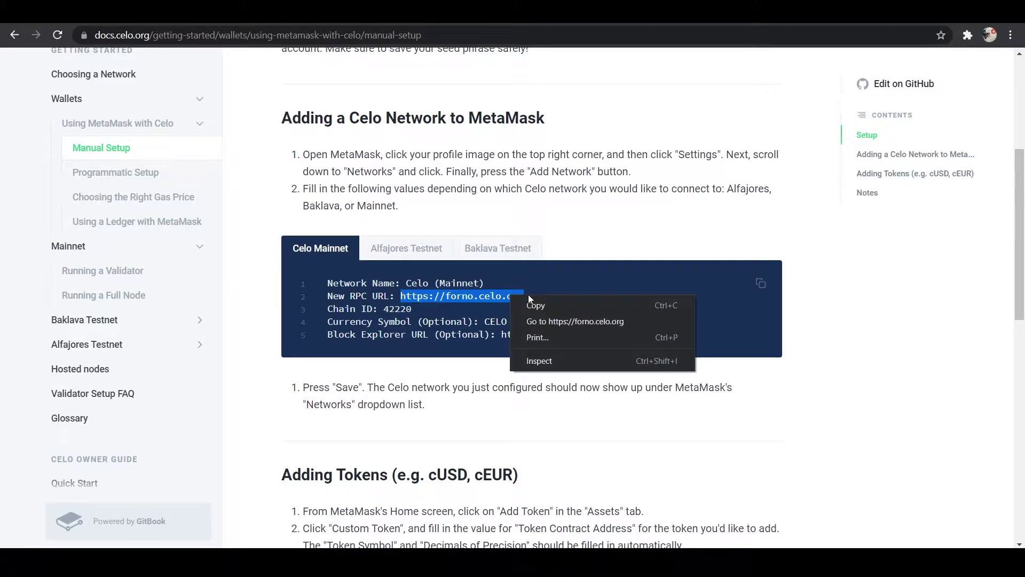
{"action": "left_click", "coordinate": [545, 305]}
{"action": "key", "text": "ctrl+Tab"}
{"action": "left_click", "coordinate": [593, 308]}
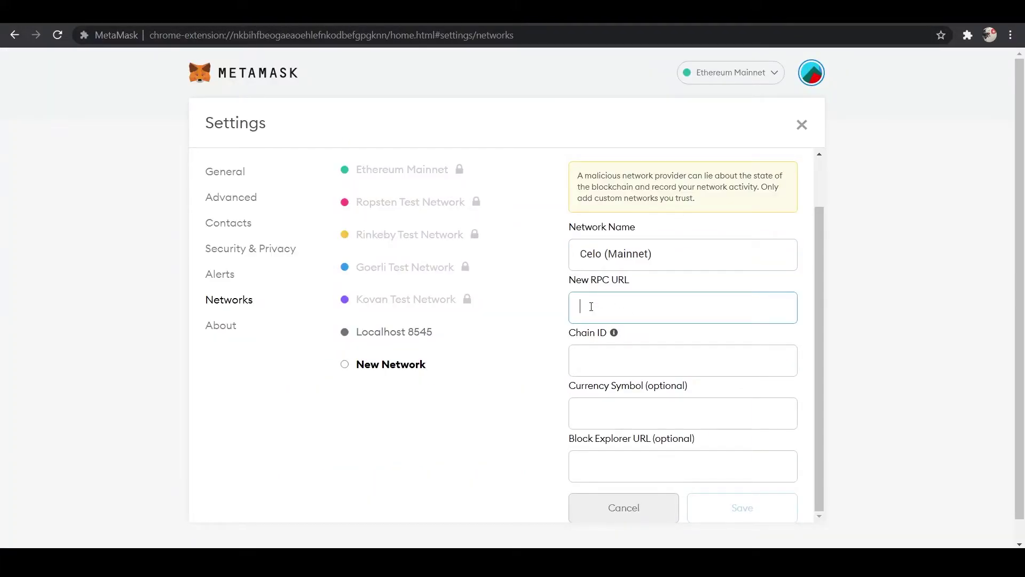
{"action": "right_click", "coordinate": [592, 309]}
{"action": "left_click", "coordinate": [635, 412]}
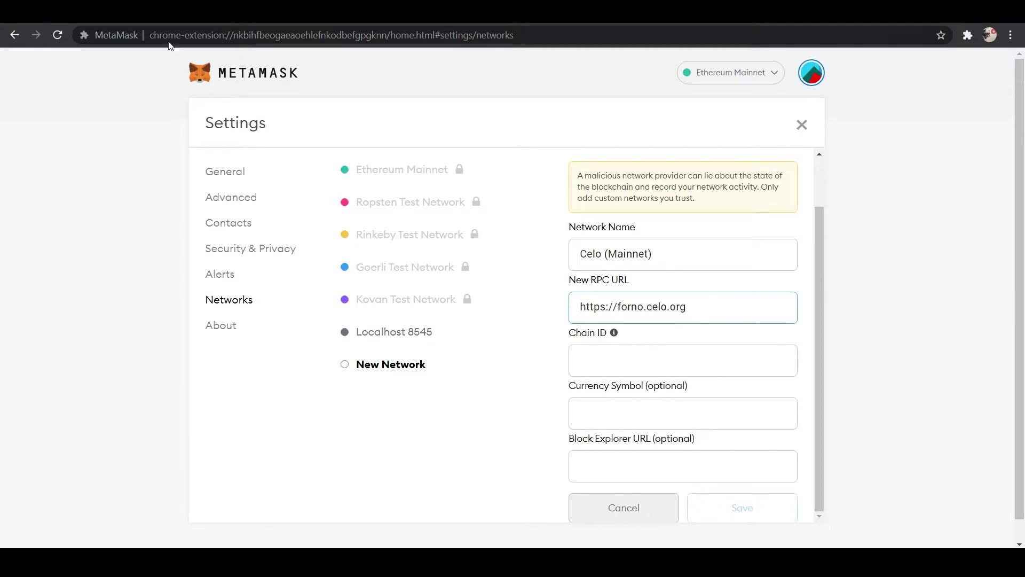
{"action": "key", "text": "ctrl+Tab"}
{"action": "left_click_drag", "start_coordinate": [383, 308], "coordinate": [413, 310]}
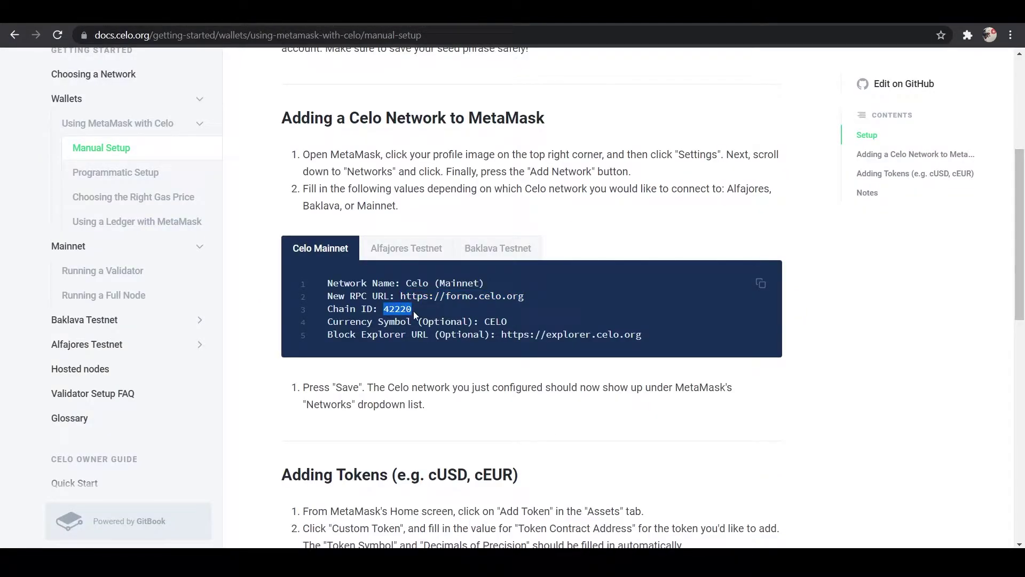
{"action": "right_click", "coordinate": [406, 311]}
{"action": "left_click", "coordinate": [438, 321]}
{"action": "key", "text": "ctrl+Tab"}
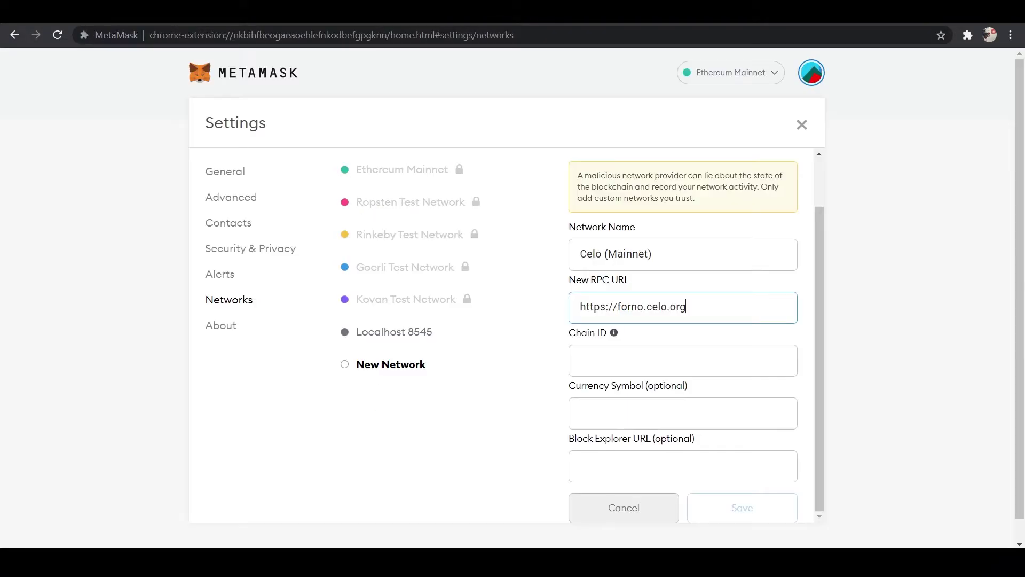
{"action": "left_click", "coordinate": [625, 367]}
{"action": "right_click", "coordinate": [624, 368]}
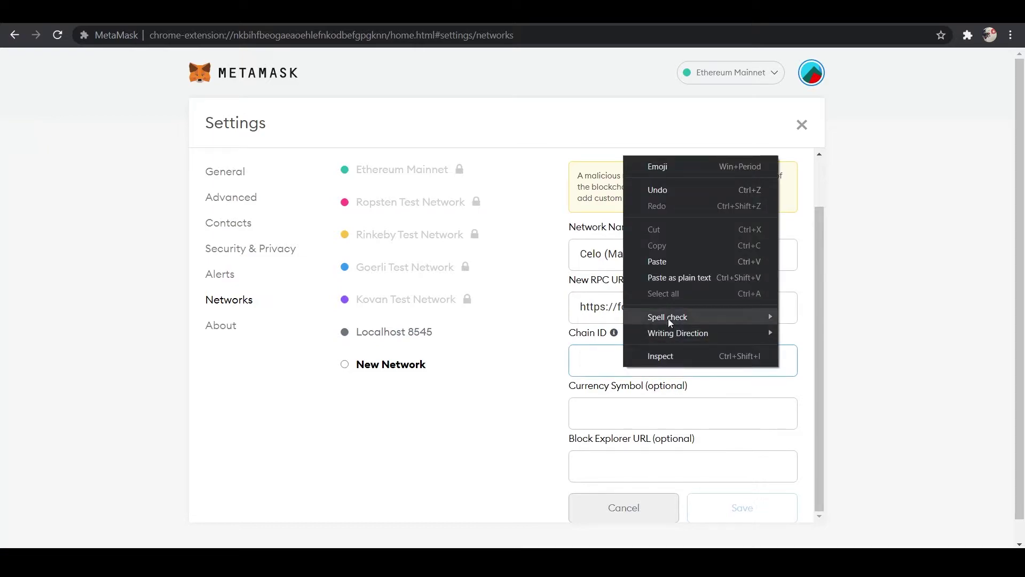
{"action": "left_click", "coordinate": [672, 255]}
{"action": "key", "text": "ctrl+shift+Tab"}
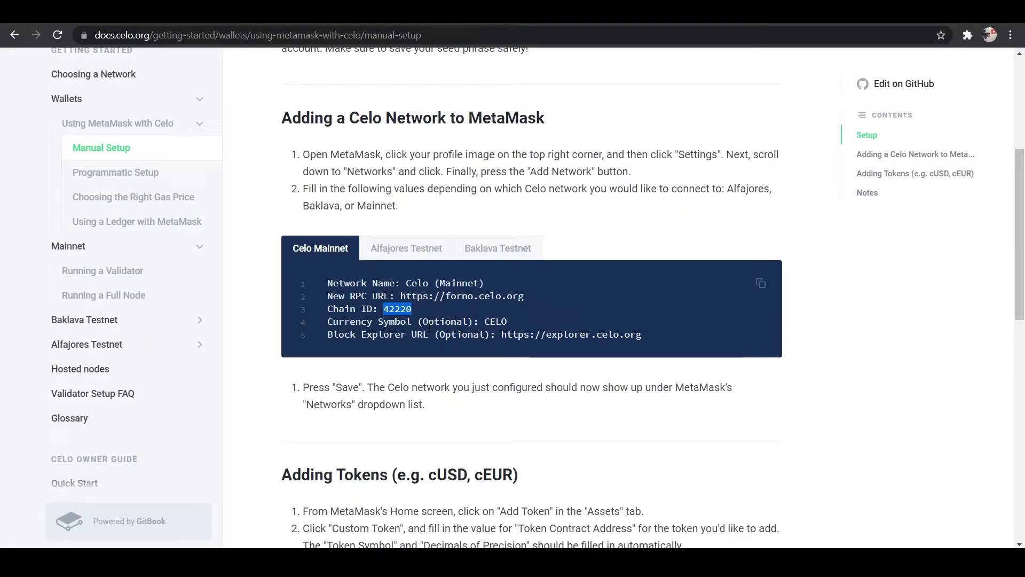
{"action": "double_click", "coordinate": [495, 322]}
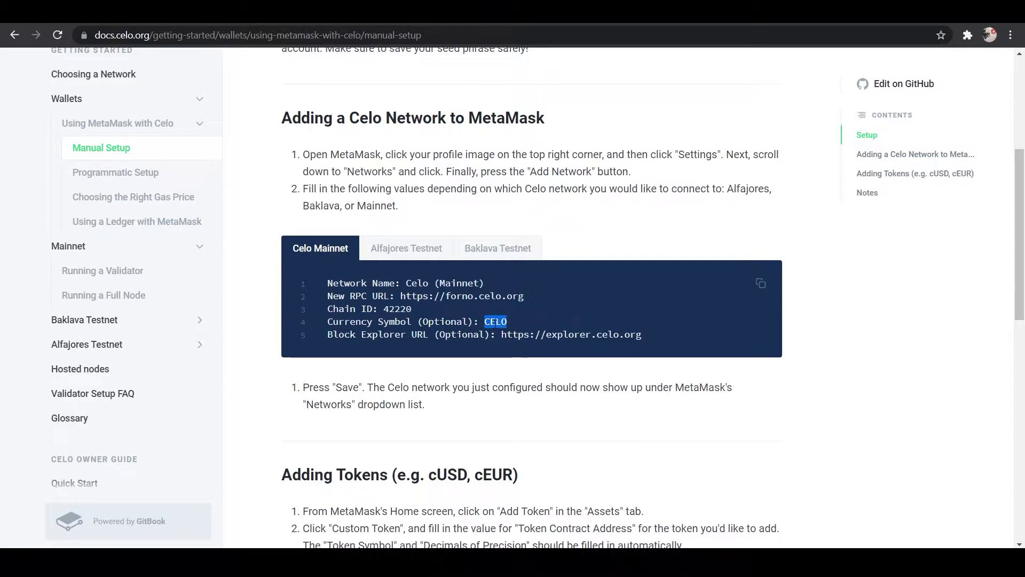
{"action": "right_click", "coordinate": [503, 323]}
{"action": "left_click", "coordinate": [512, 331]}
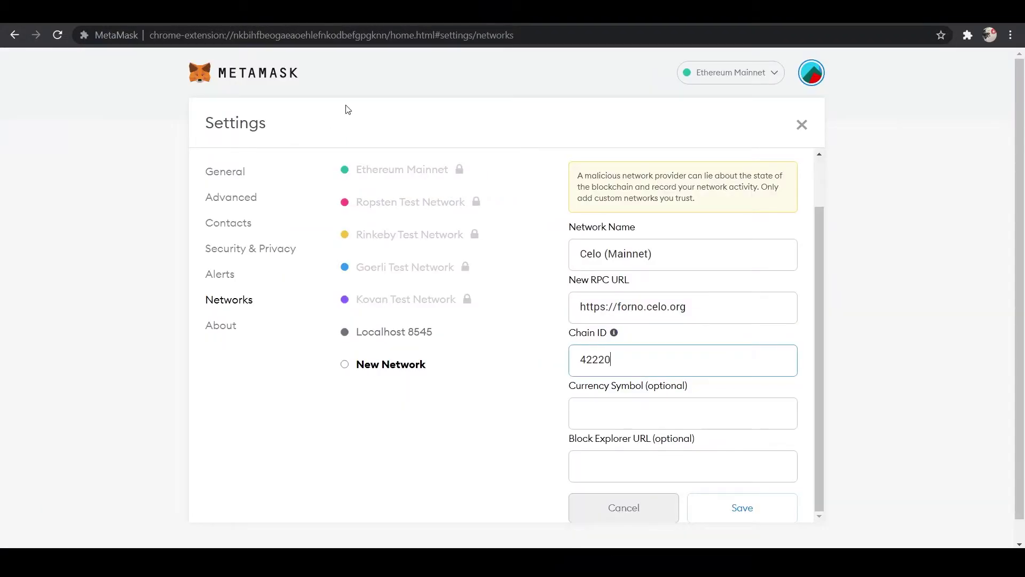
{"action": "key", "text": "ctrl+Tab"}
{"action": "right_click", "coordinate": [600, 412]}
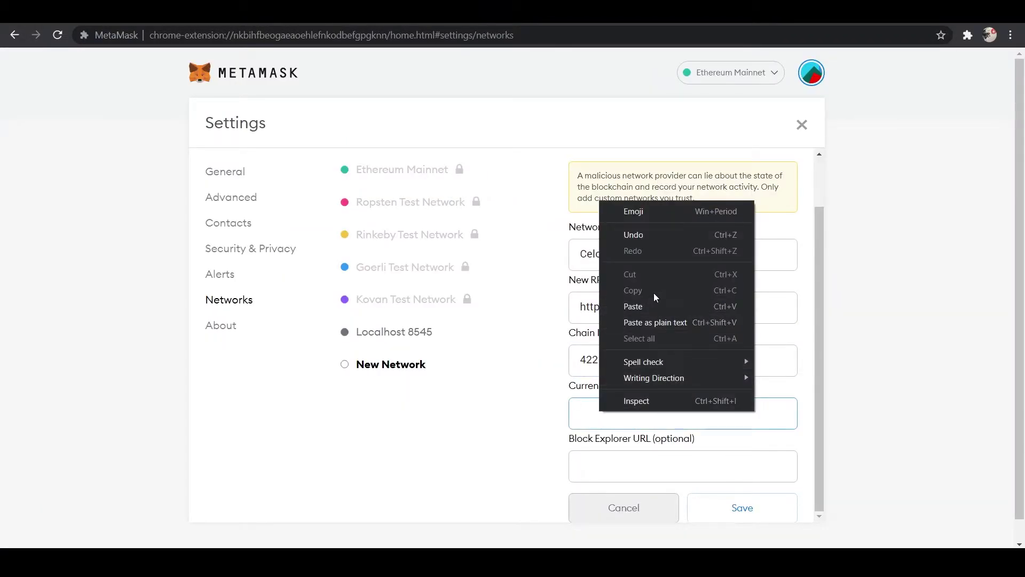
{"action": "left_click", "coordinate": [648, 305]}
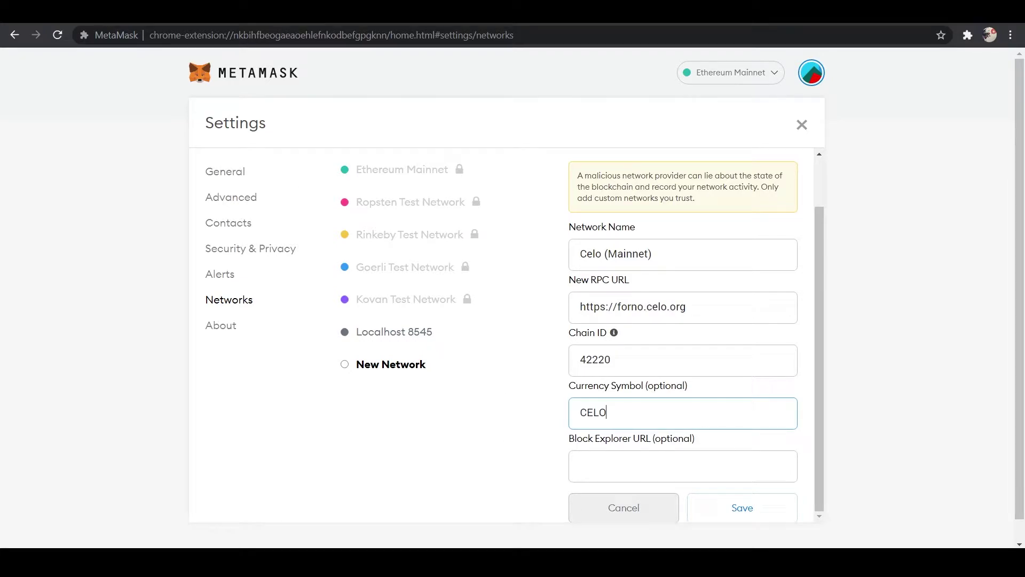
{"action": "key", "text": "ctrl+Tab"}
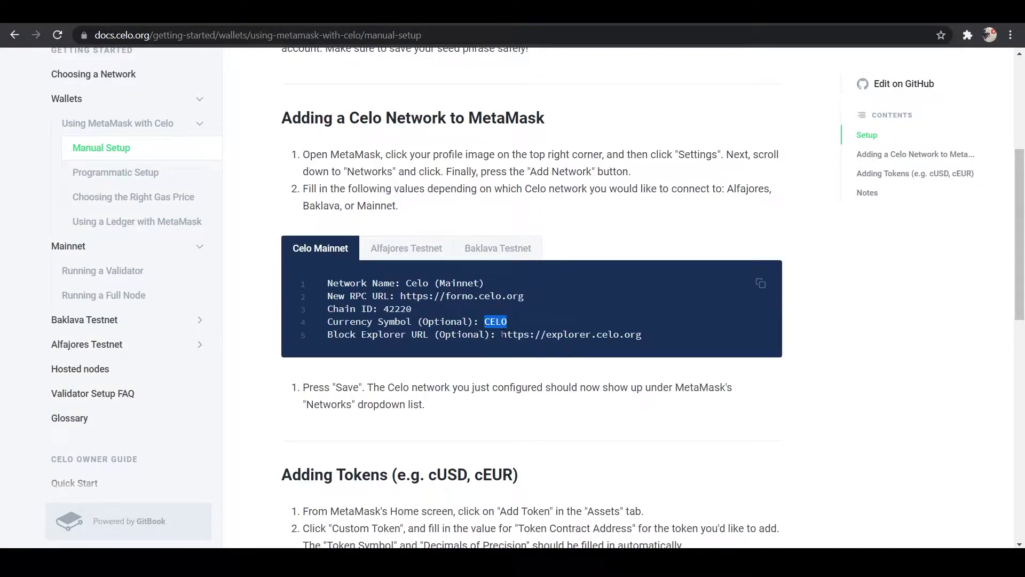
{"action": "left_click_drag", "start_coordinate": [502, 335], "coordinate": [641, 337]}
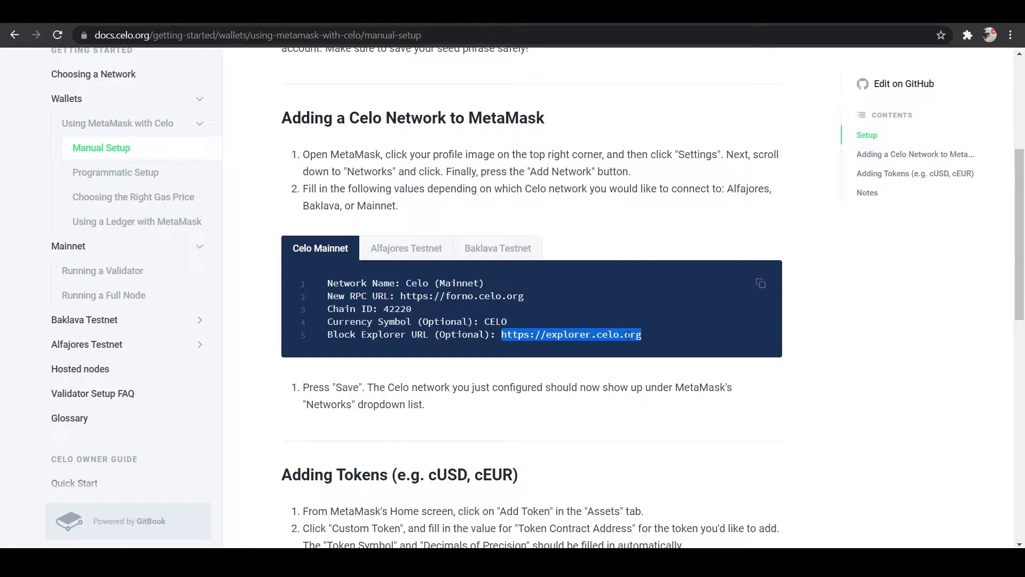
{"action": "right_click", "coordinate": [630, 335]}
{"action": "left_click", "coordinate": [648, 340]}
{"action": "key", "text": "ctrl+Tab"}
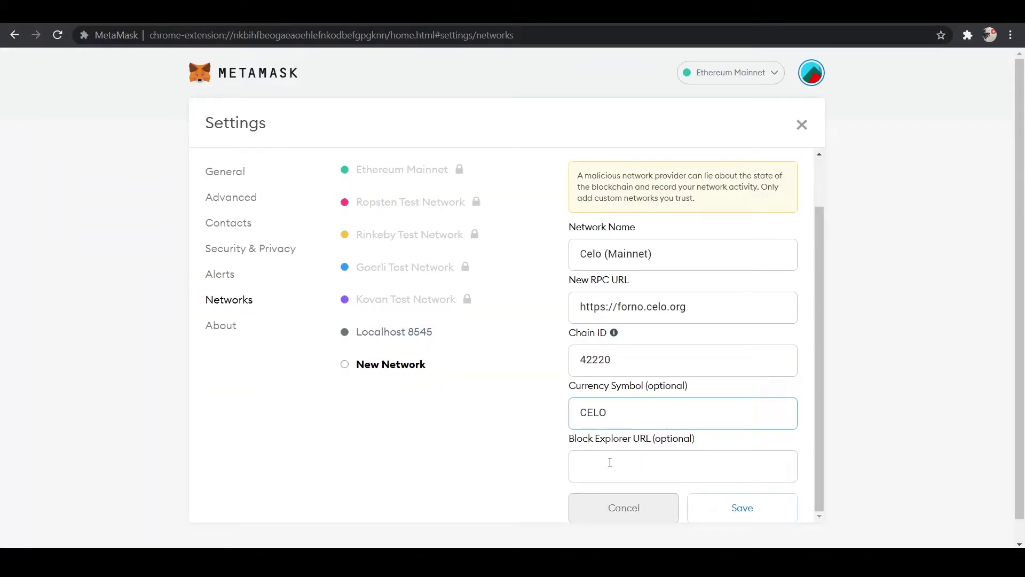
{"action": "right_click", "coordinate": [606, 463]}
{"action": "left_click", "coordinate": [654, 357]}
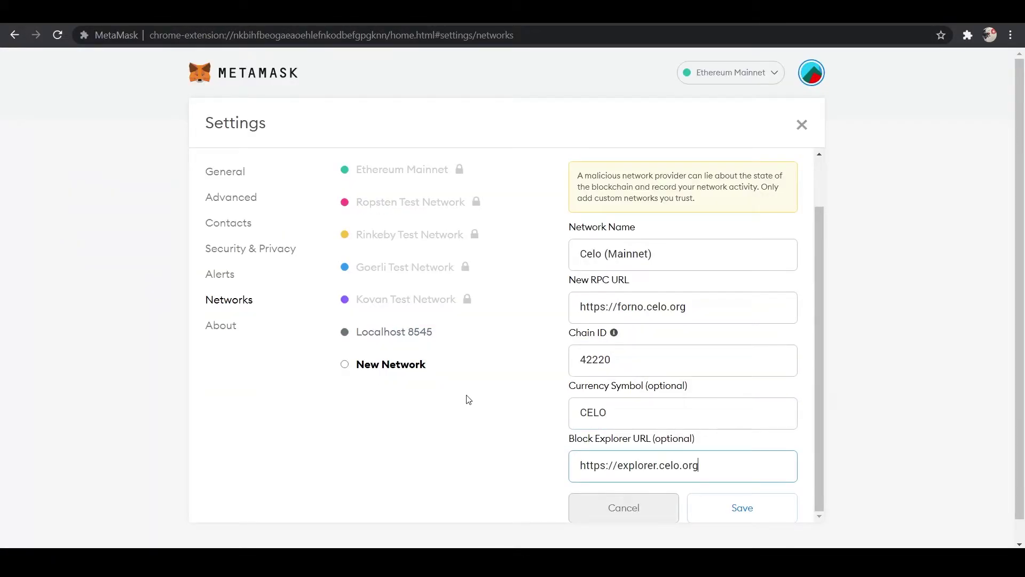
{"action": "scroll", "coordinate": [803, 504], "scroll_direction": "down", "scroll_amount": 1}
Save the Celo (Mainnet) network and close Settings back to the wallet.
{"action": "left_click", "coordinate": [779, 489]}
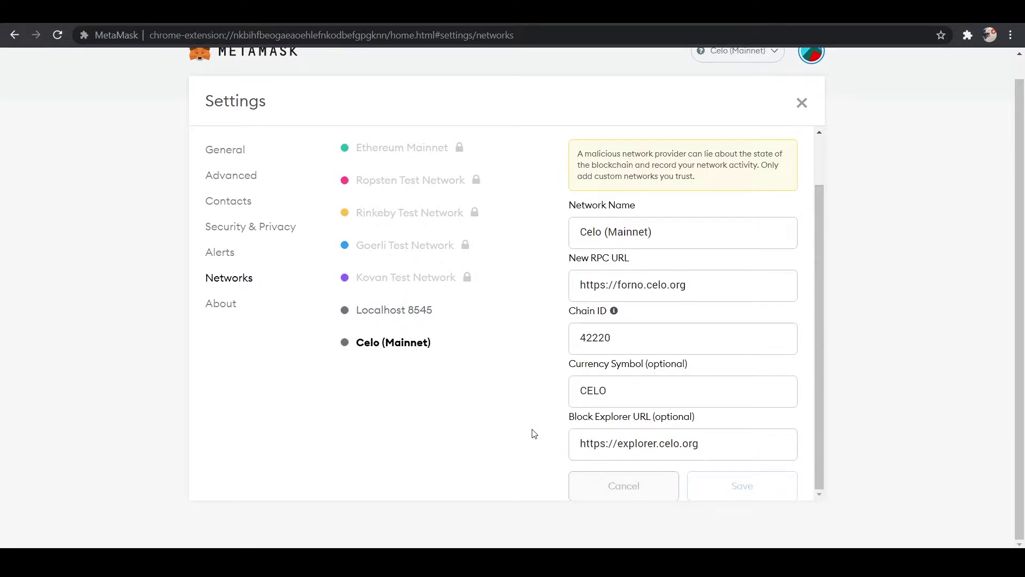
{"action": "scroll", "coordinate": [480, 424], "scroll_direction": "up", "scroll_amount": 1}
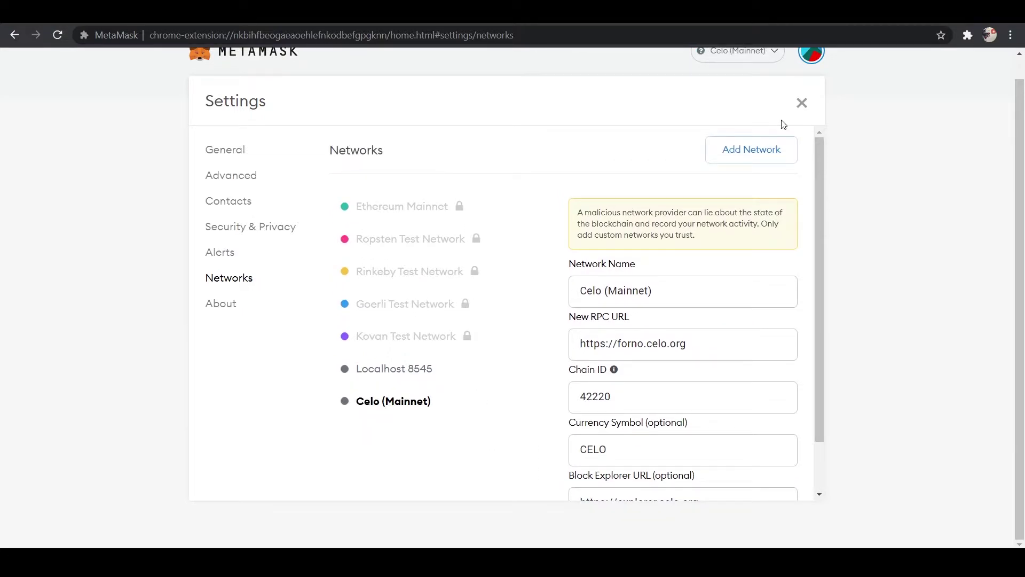
{"action": "left_click", "coordinate": [804, 103]}
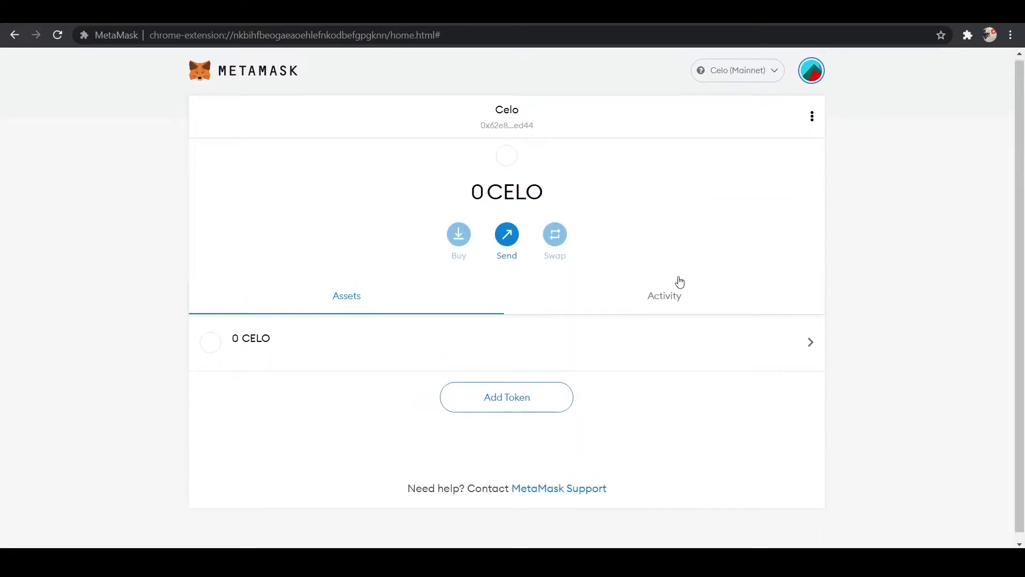
Confirm Celo (Mainnet) is listed among the networks, then return to the Celo docs guide.
{"action": "left_click", "coordinate": [738, 73]}
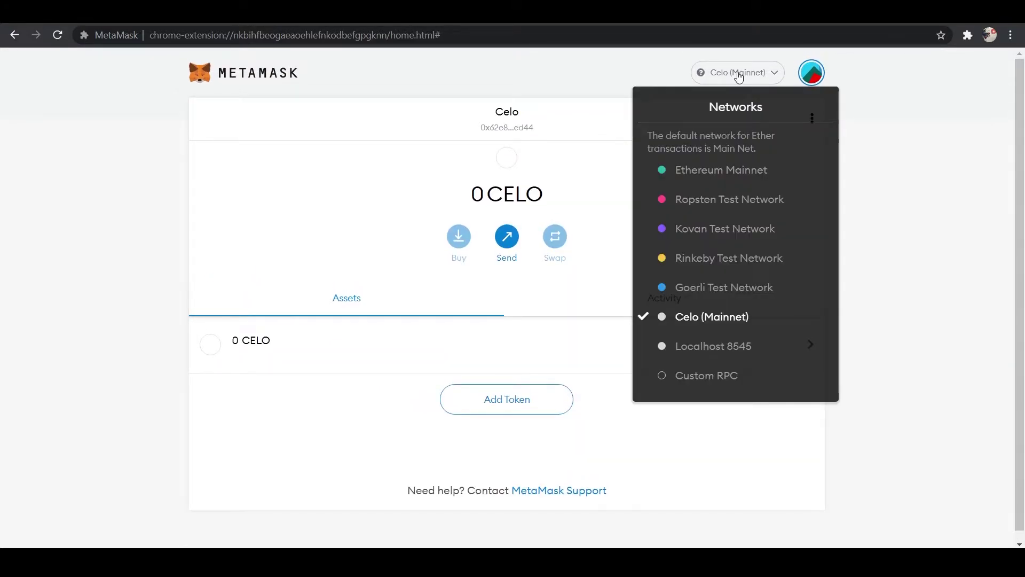
{"action": "left_click", "coordinate": [739, 77]}
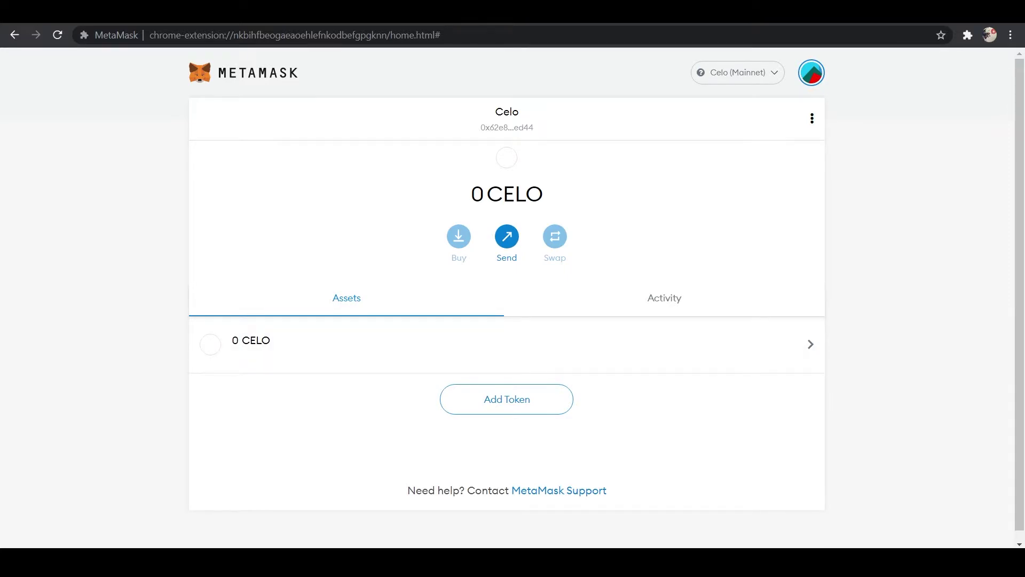
{"action": "key", "text": "ctrl+Tab"}
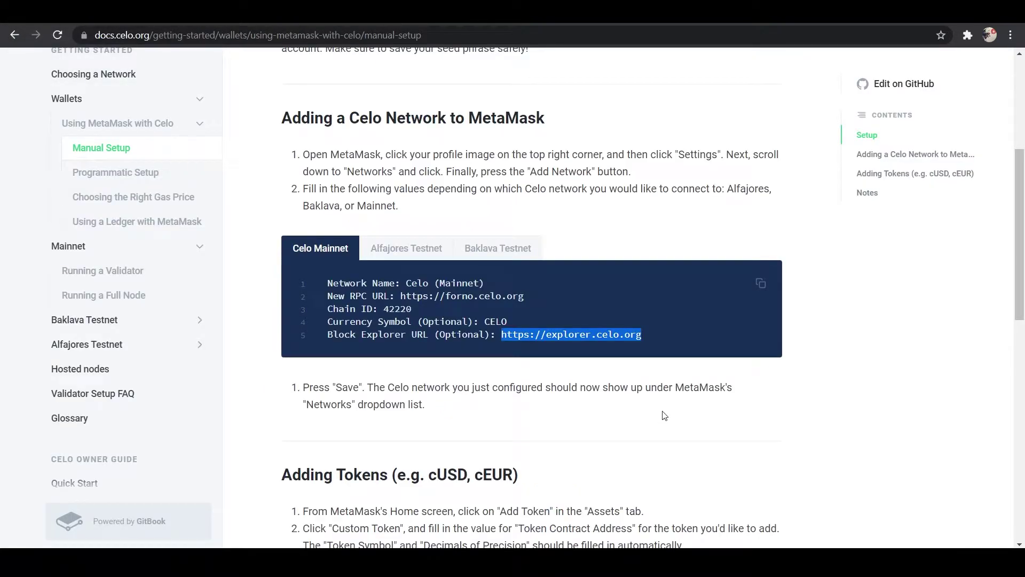
Compare the Alfajores, Baklava and Celo Mainnet network settings in the docs.
{"action": "scroll", "coordinate": [663, 416], "scroll_direction": "down", "scroll_amount": 6}
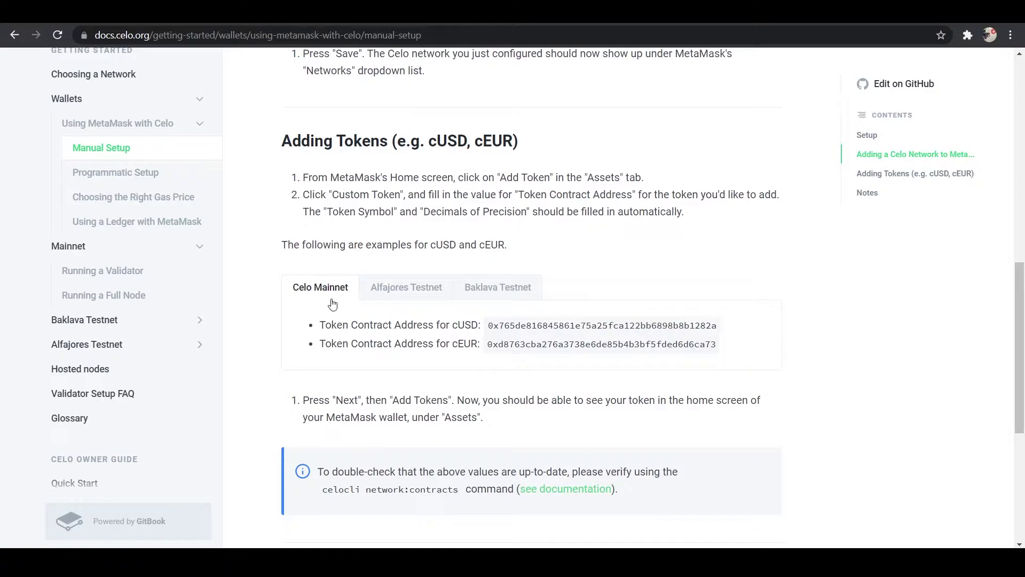
{"action": "scroll", "coordinate": [336, 304], "scroll_direction": "up", "scroll_amount": 7}
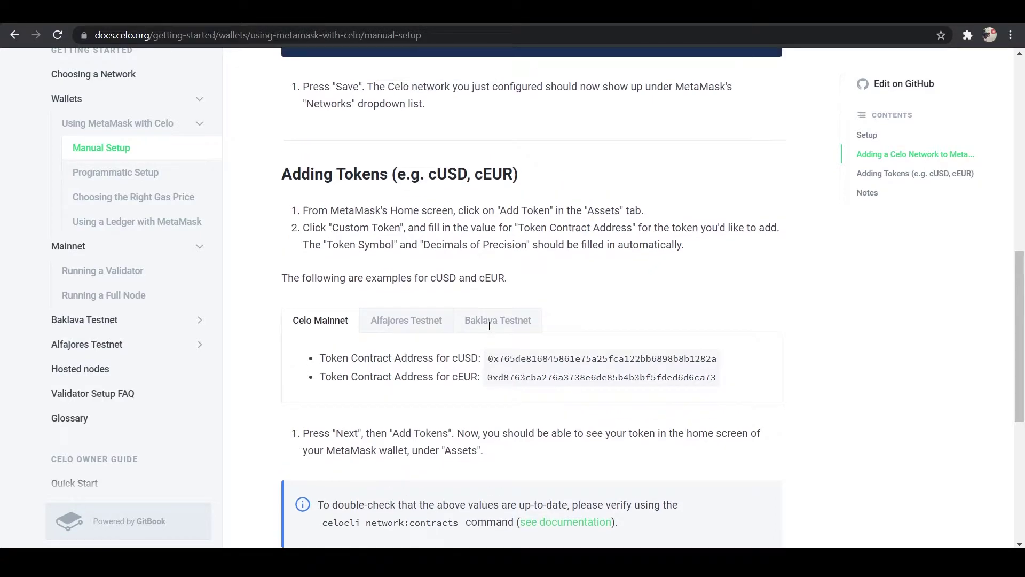
{"action": "left_click", "coordinate": [376, 319]}
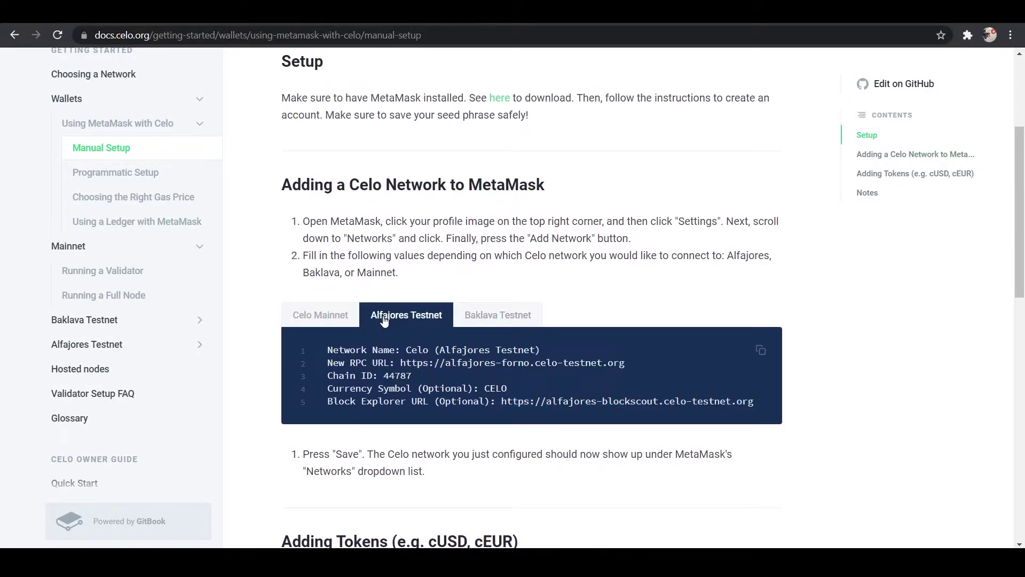
{"action": "left_click", "coordinate": [510, 321]}
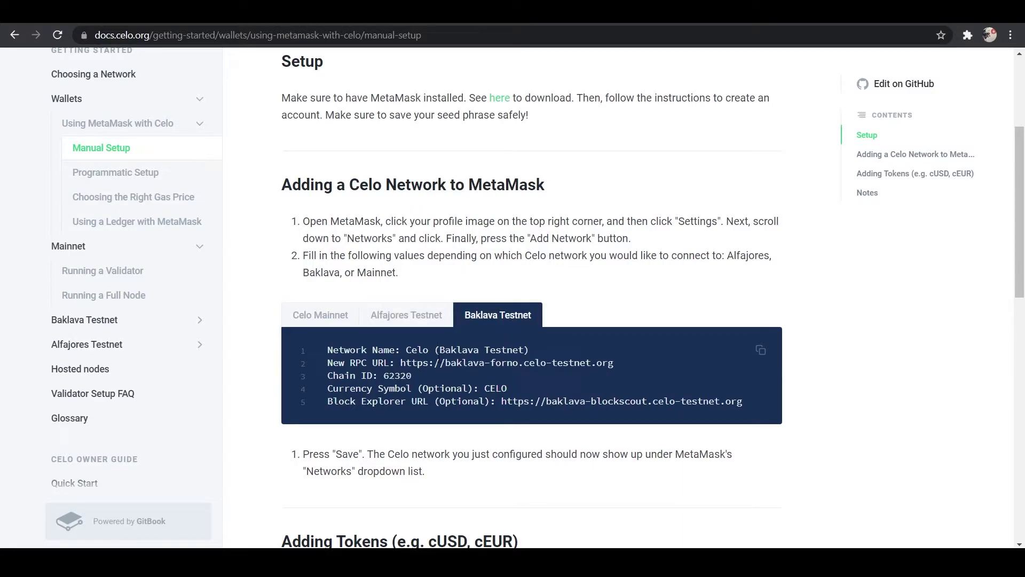
{"action": "left_click", "coordinate": [332, 316]}
Copy the Celo Mainnet cUSD token contract address and return to MetaMask.
{"action": "scroll", "coordinate": [511, 200], "scroll_direction": "down", "scroll_amount": 10}
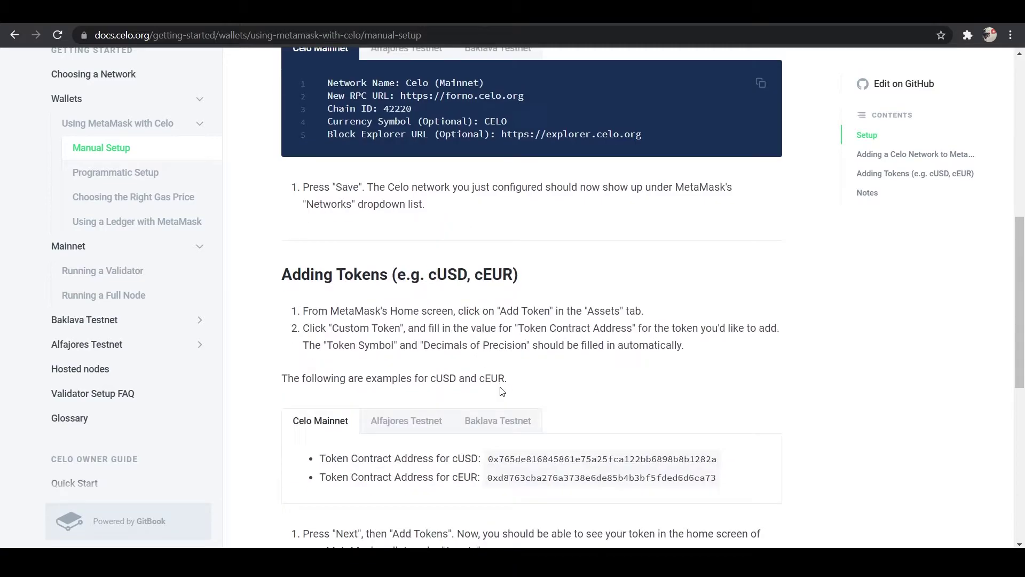
{"action": "left_click_drag", "start_coordinate": [490, 190], "coordinate": [743, 198]}
{"action": "right_click", "coordinate": [715, 193]}
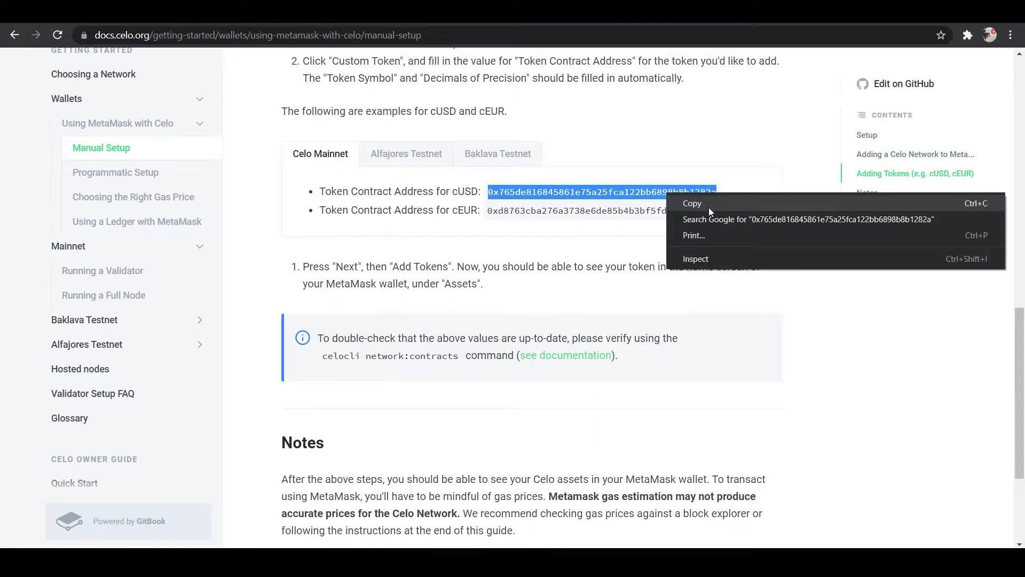
{"action": "left_click", "coordinate": [709, 206]}
{"action": "scroll", "coordinate": [574, 267], "scroll_direction": "up", "scroll_amount": 3}
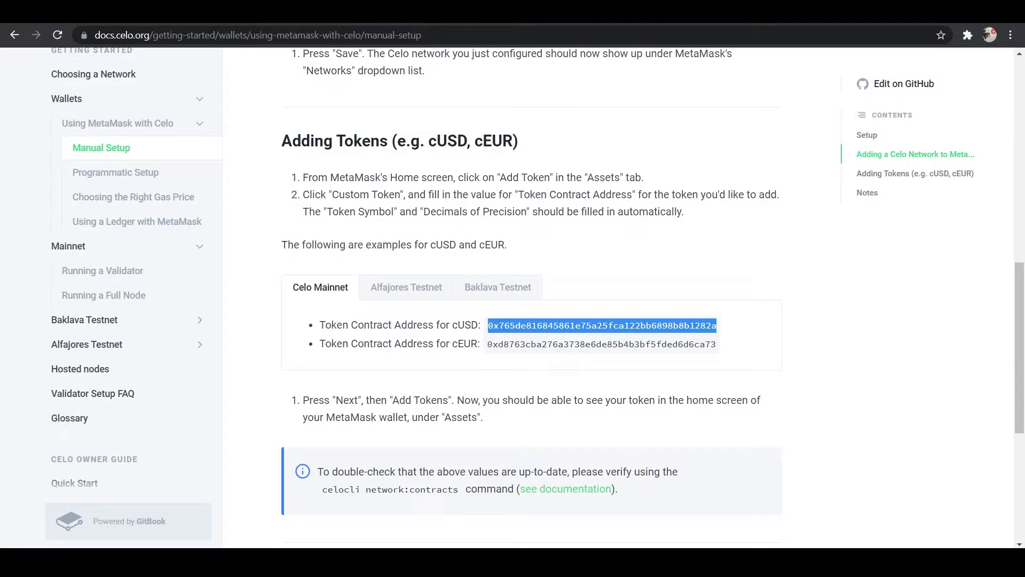
{"action": "key", "text": "alt+Tab"}
Add cUSD as a custom token from its pasted contract address, then return to the asset list.
{"action": "left_click", "coordinate": [530, 407]}
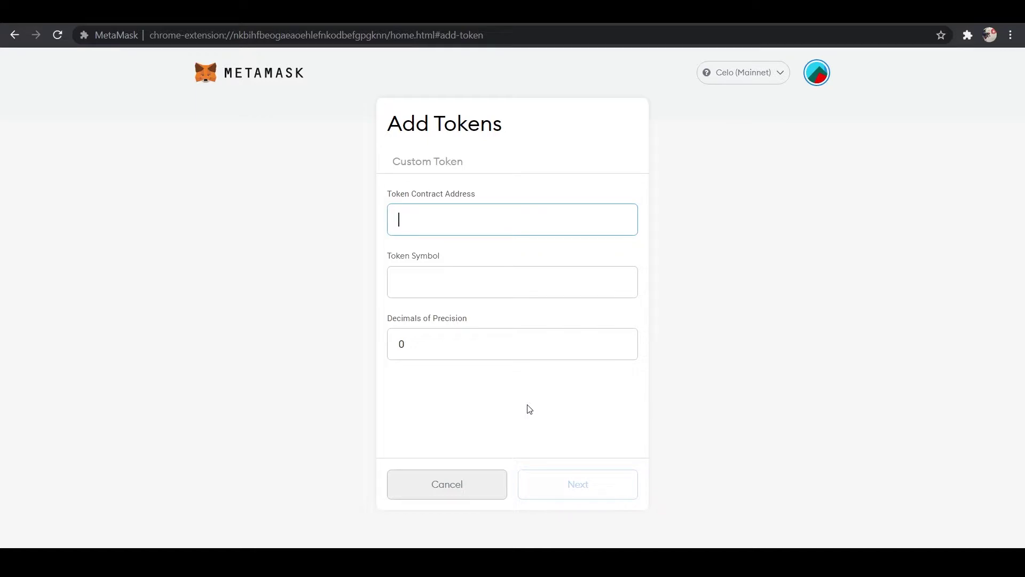
{"action": "right_click", "coordinate": [415, 221]}
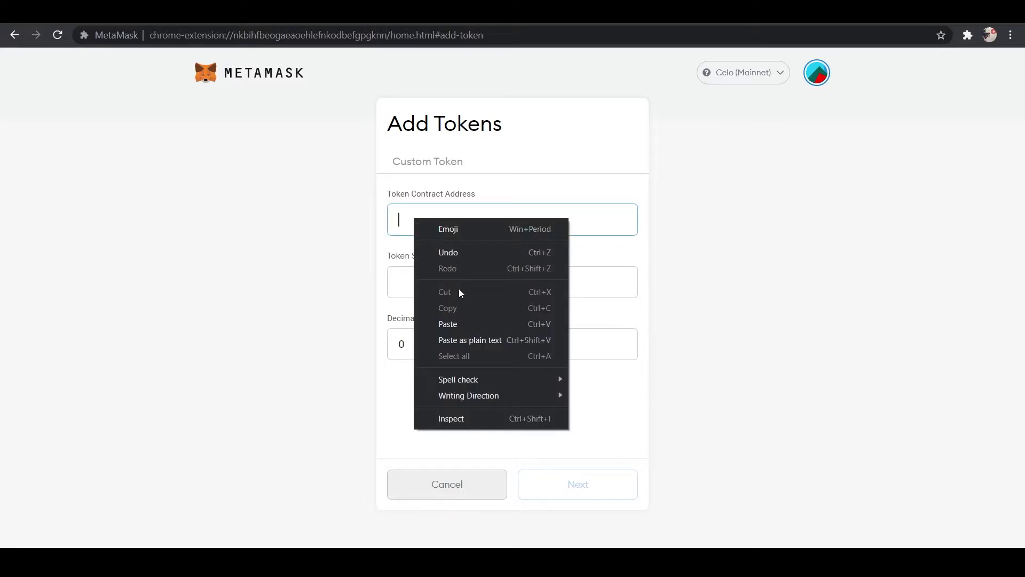
{"action": "left_click", "coordinate": [451, 325]}
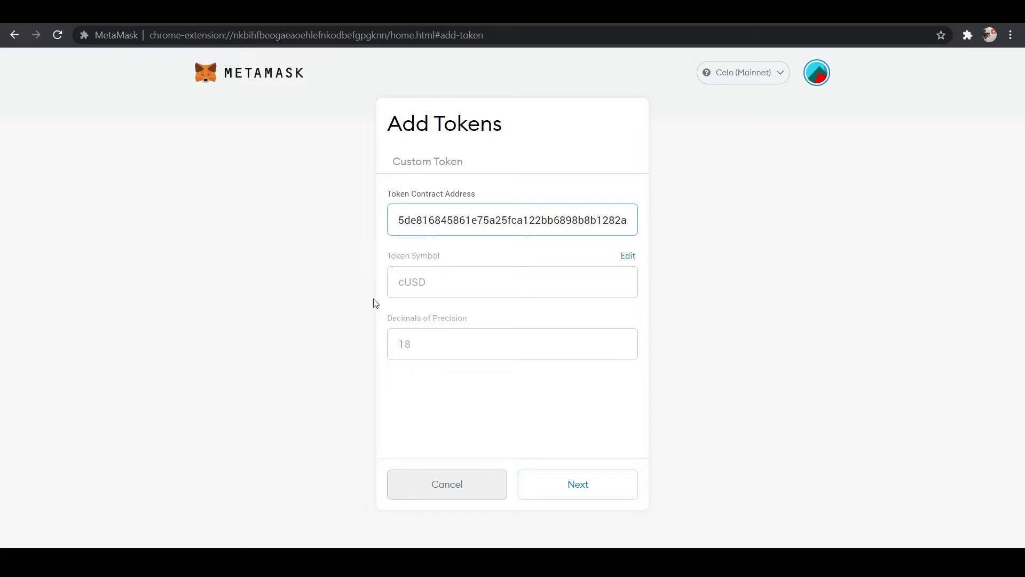
{"action": "left_click", "coordinate": [587, 487]}
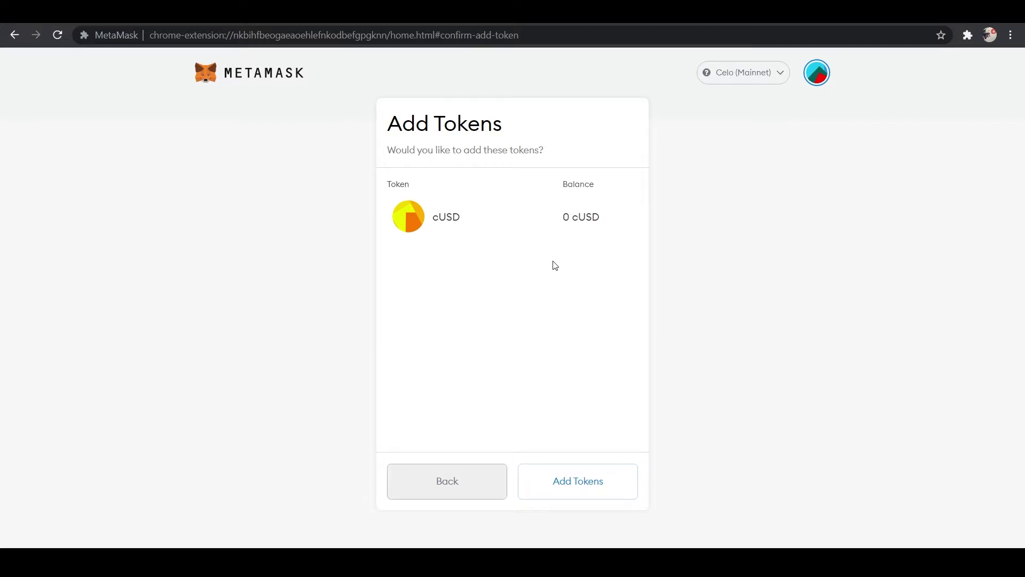
{"action": "left_click", "coordinate": [573, 488]}
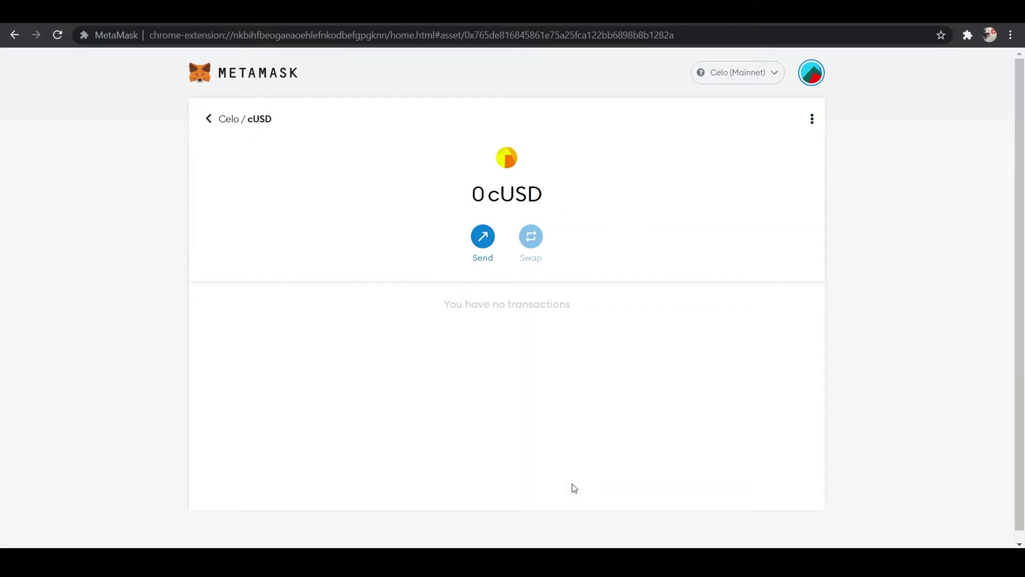
{"action": "left_click", "coordinate": [233, 108]}
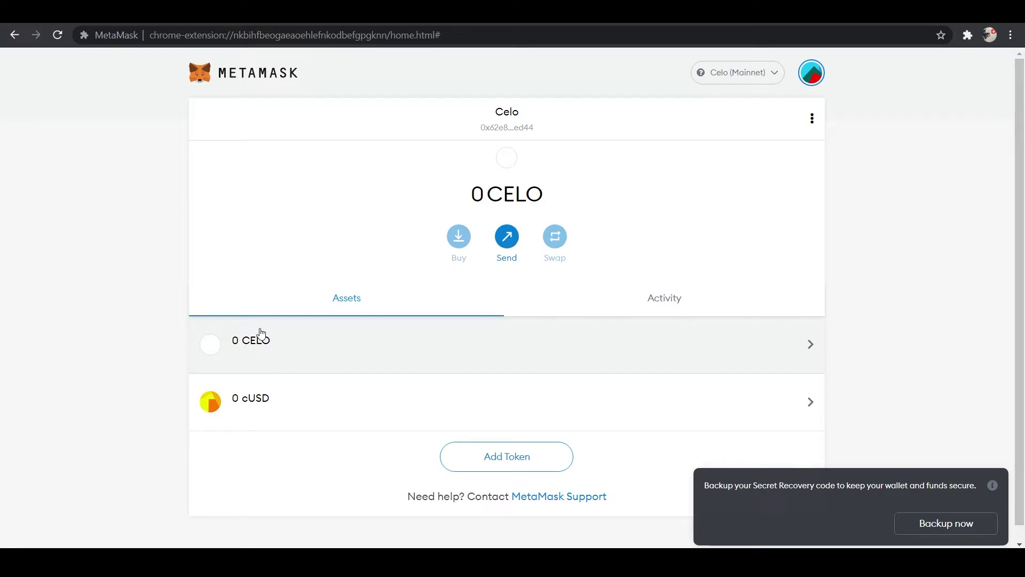
Add cEUR as a custom token using its Mainnet contract address copied from the docs.
{"action": "mouse_move", "coordinate": [253, 413]}
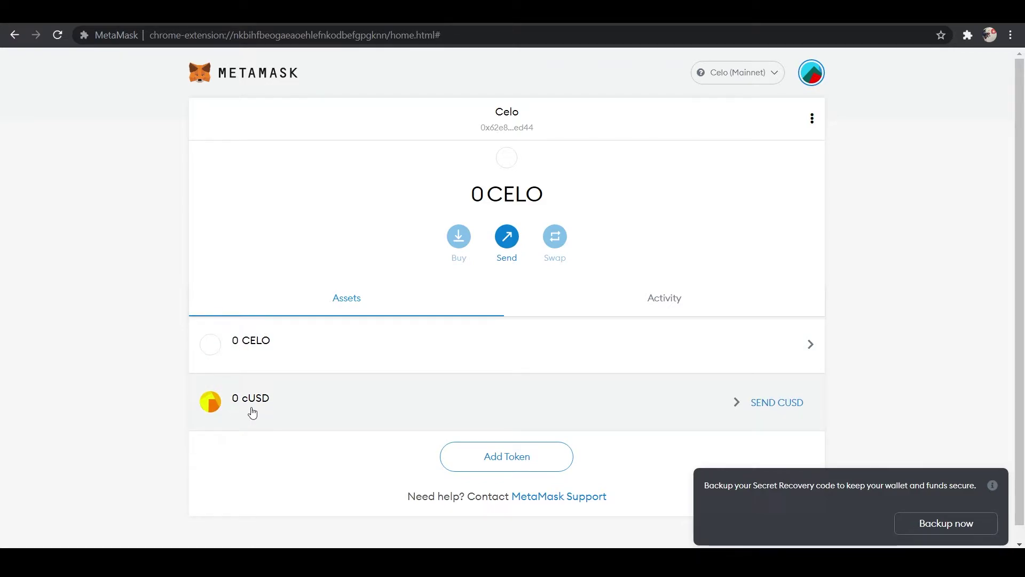
{"action": "left_click", "coordinate": [510, 458]}
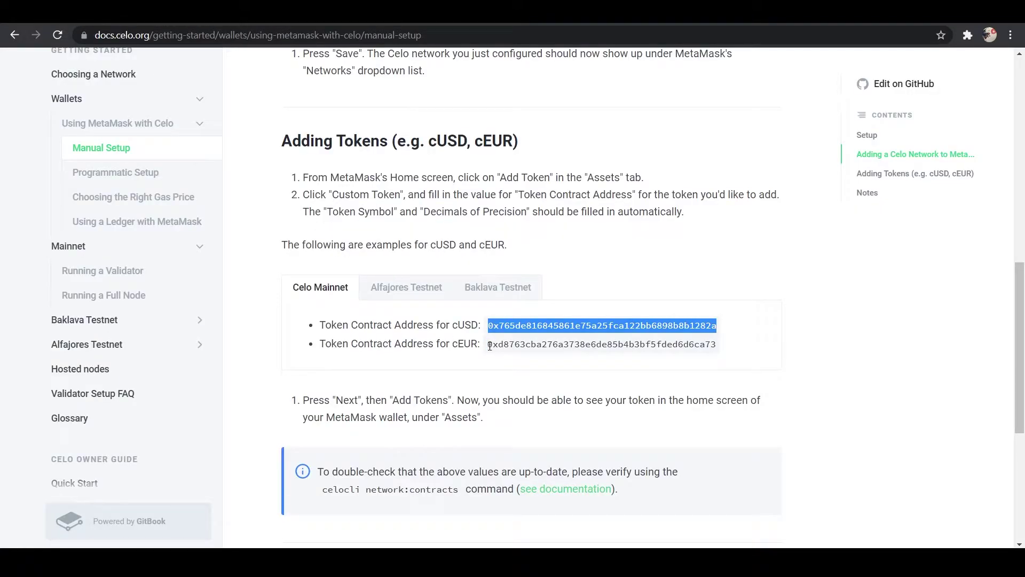
{"action": "left_click_drag", "start_coordinate": [490, 345], "coordinate": [585, 362]}
{"action": "right_click", "coordinate": [702, 338]}
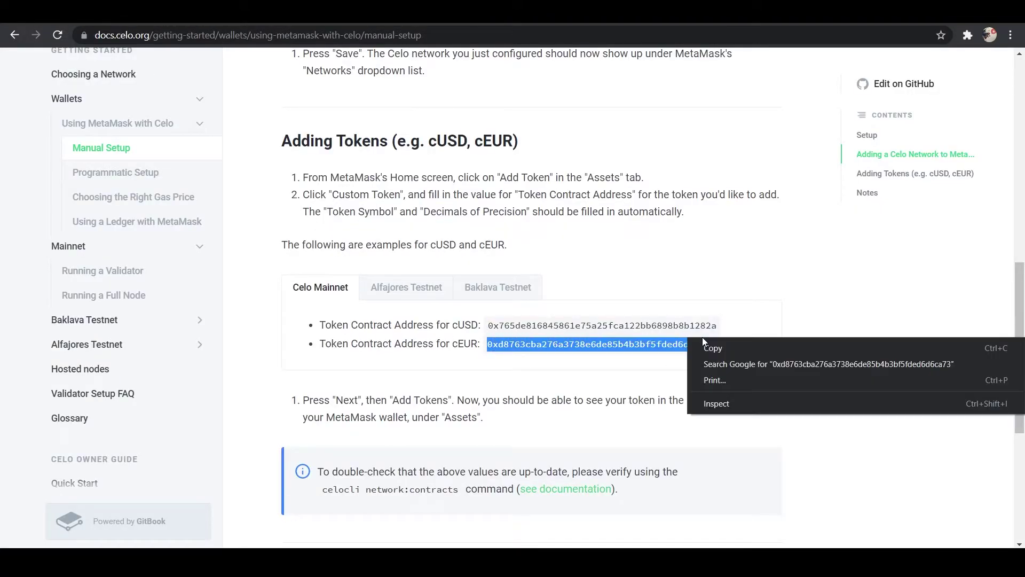
{"action": "left_click", "coordinate": [720, 350]}
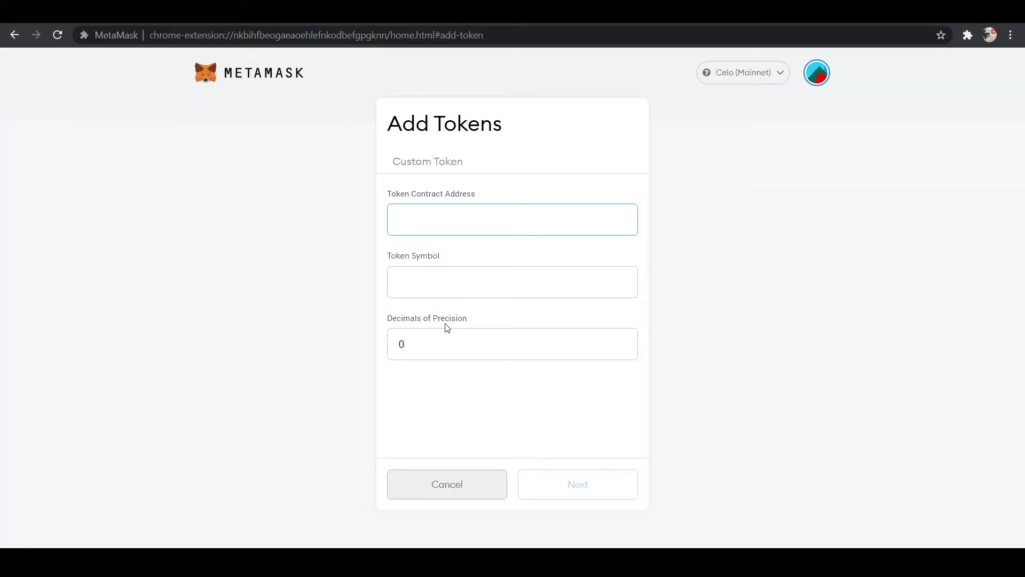
{"action": "right_click", "coordinate": [407, 216]}
{"action": "left_click", "coordinate": [453, 325]}
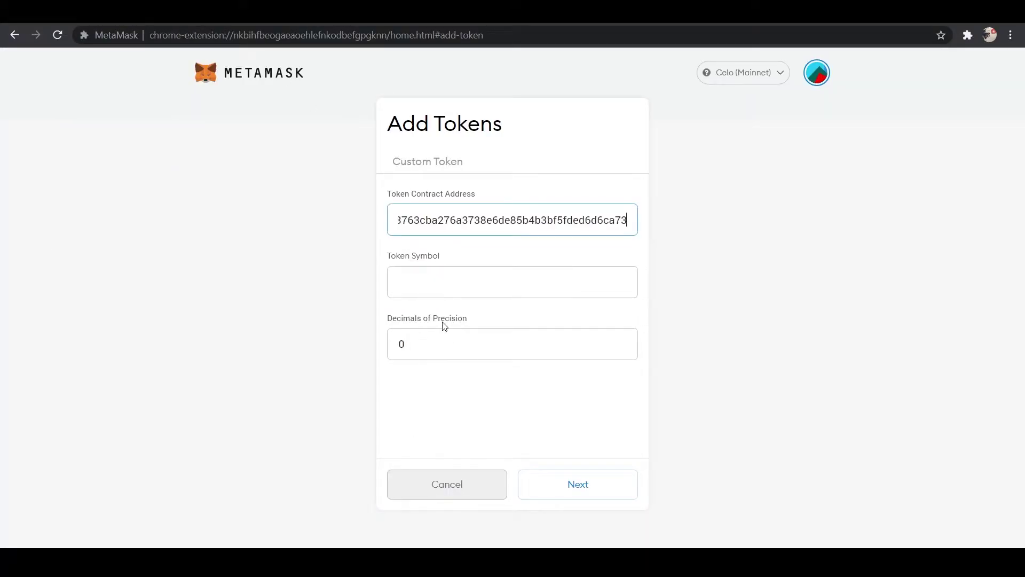
{"action": "left_click", "coordinate": [585, 485]}
{"action": "left_click", "coordinate": [586, 488]}
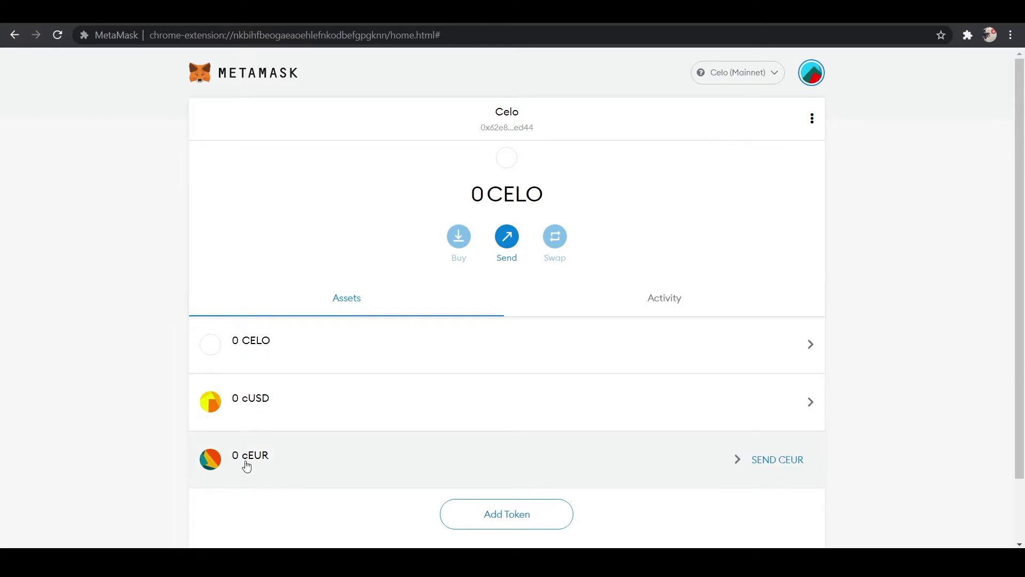
Start a cEUR send, then back out to the wallet home without sending.
{"action": "left_click", "coordinate": [791, 461]}
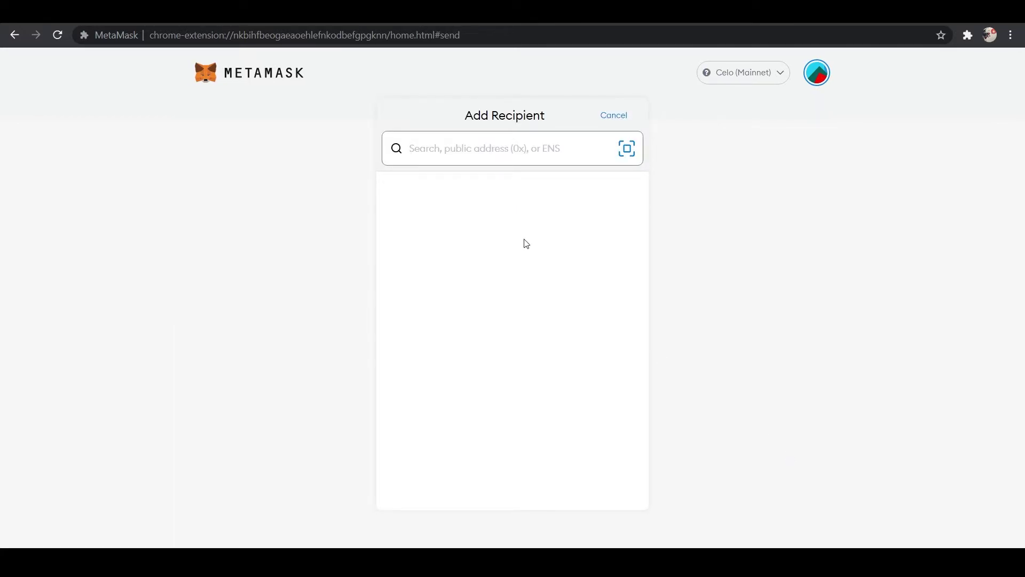
{"action": "key", "text": "alt+Left"}
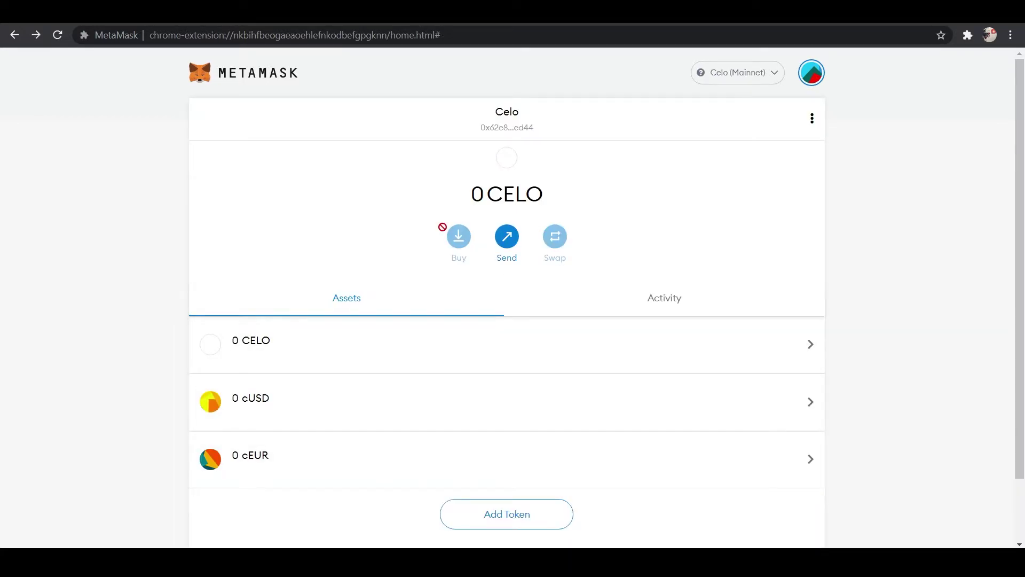
{"action": "left_click", "coordinate": [521, 239]}
{"action": "key", "text": "alt+Left"}
Switch to Ethereum Mainnet, view and close the Deposit Ether options, then return to Celo (Mainnet).
{"action": "left_click", "coordinate": [772, 75]}
{"action": "left_click", "coordinate": [709, 167]}
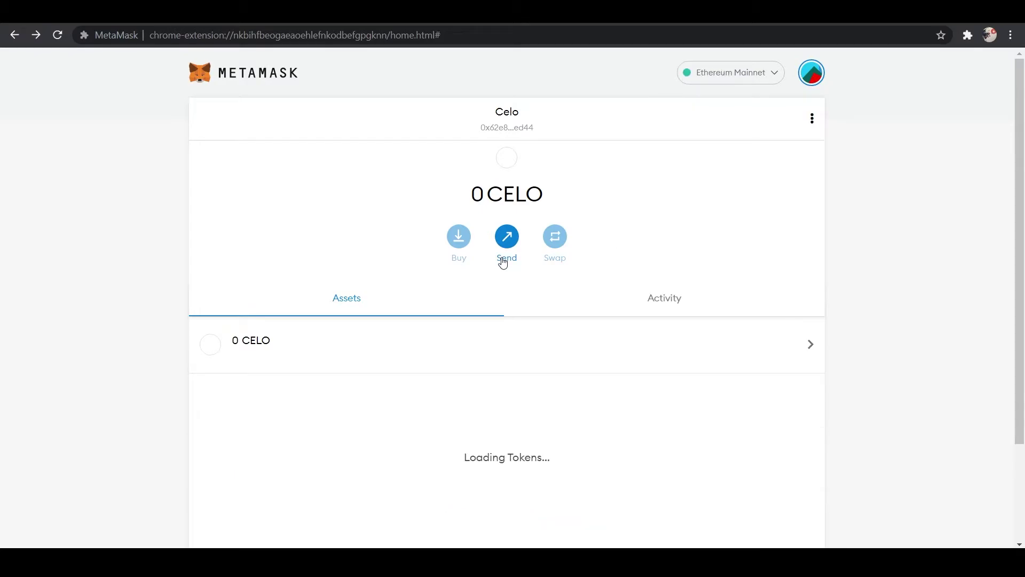
{"action": "left_click", "coordinate": [464, 261]}
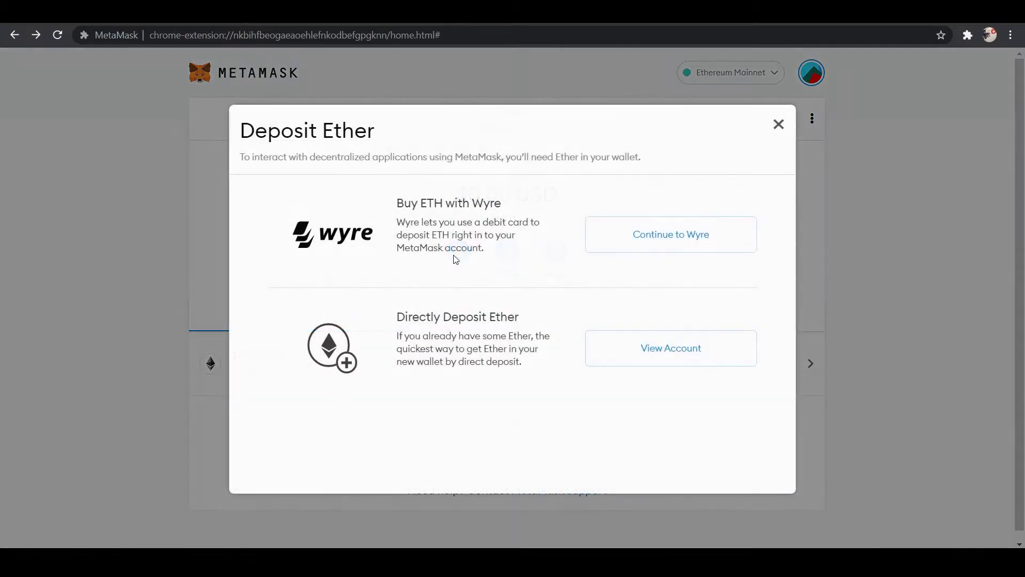
{"action": "left_click", "coordinate": [1018, 281]}
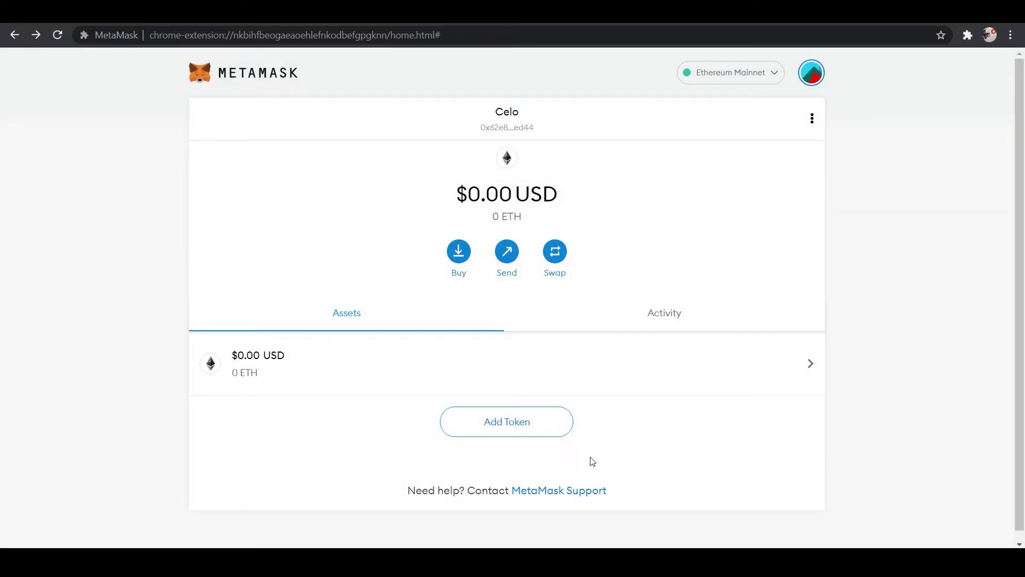
{"action": "left_click", "coordinate": [765, 81]}
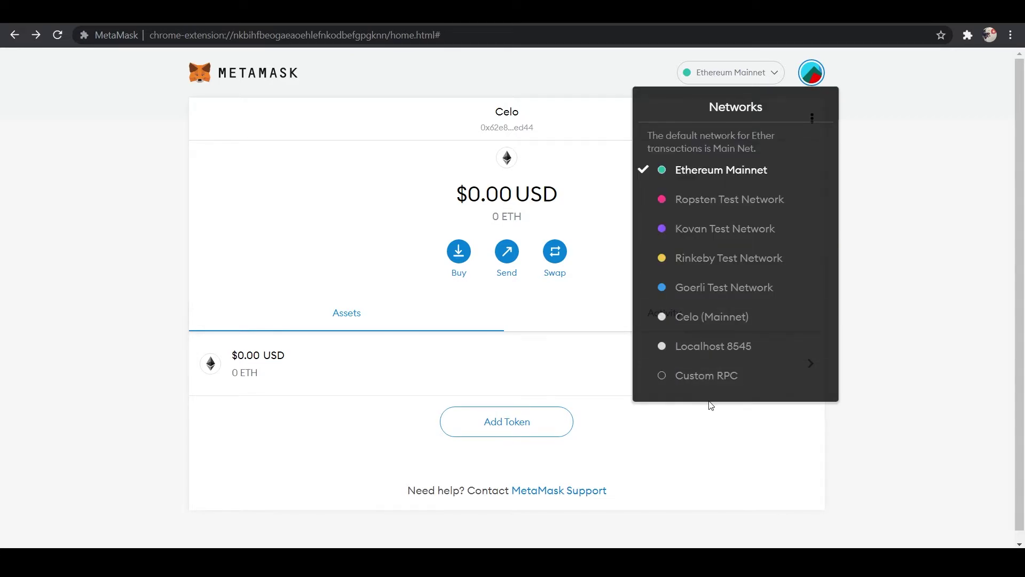
{"action": "left_click", "coordinate": [714, 327]}
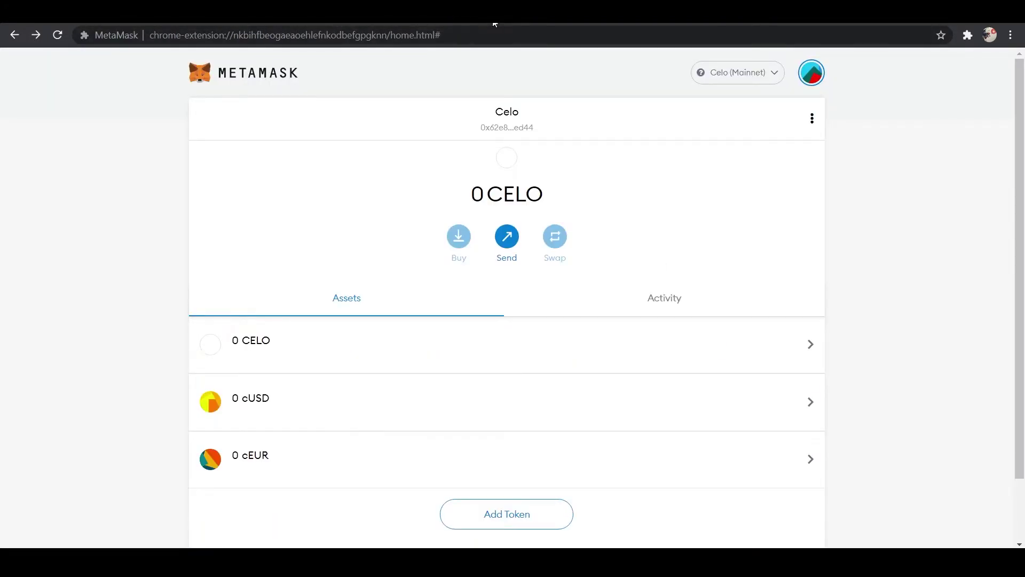
Open unifty.io, set the chain to Celo, and go to Your Wallet's Collection Manager.
{"action": "key", "text": "ctrl+t"}
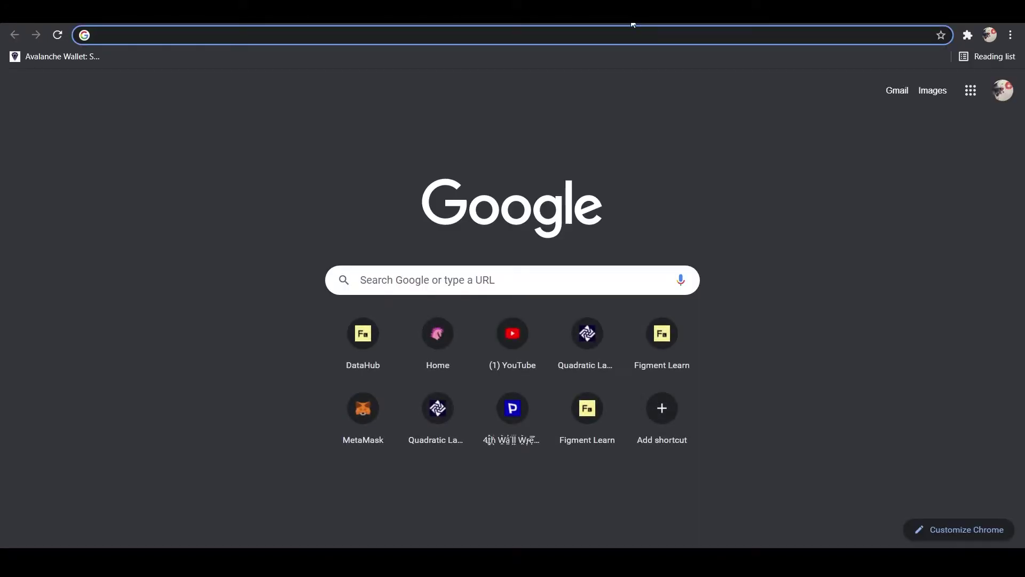
{"action": "left_click", "coordinate": [440, 335]}
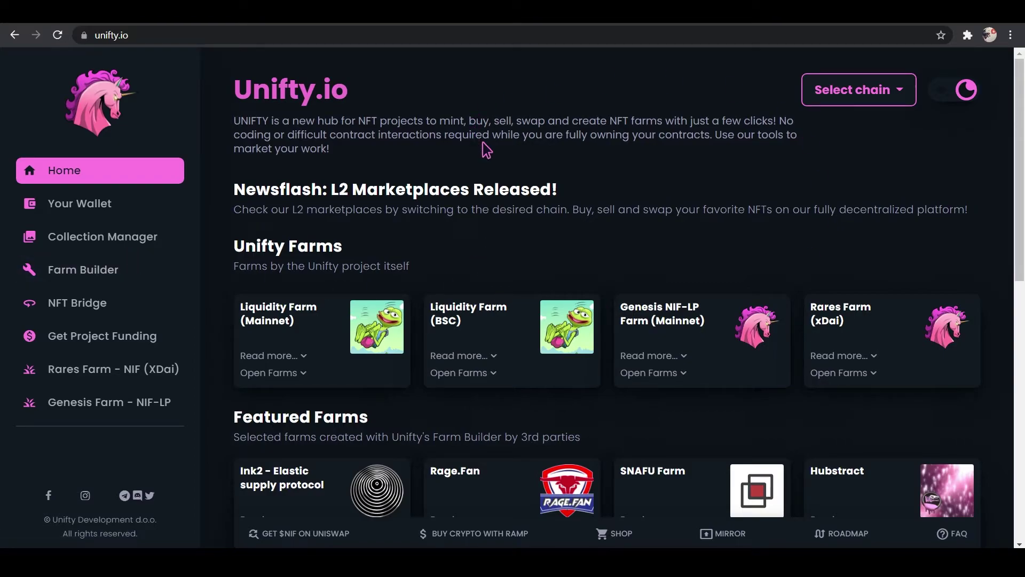
{"action": "left_click", "coordinate": [893, 101]}
{"action": "left_click", "coordinate": [856, 226]}
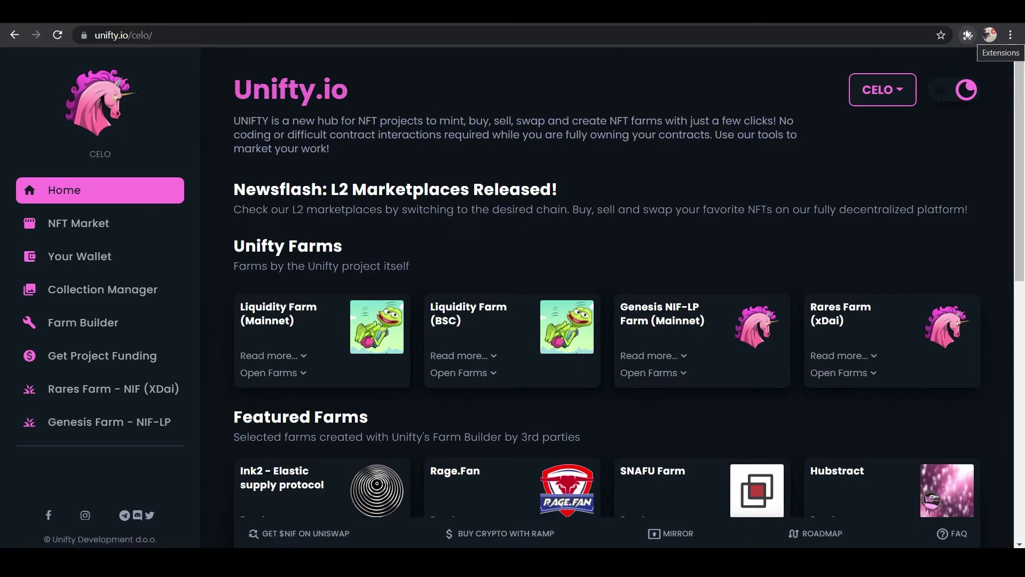
{"action": "left_click", "coordinate": [117, 257]}
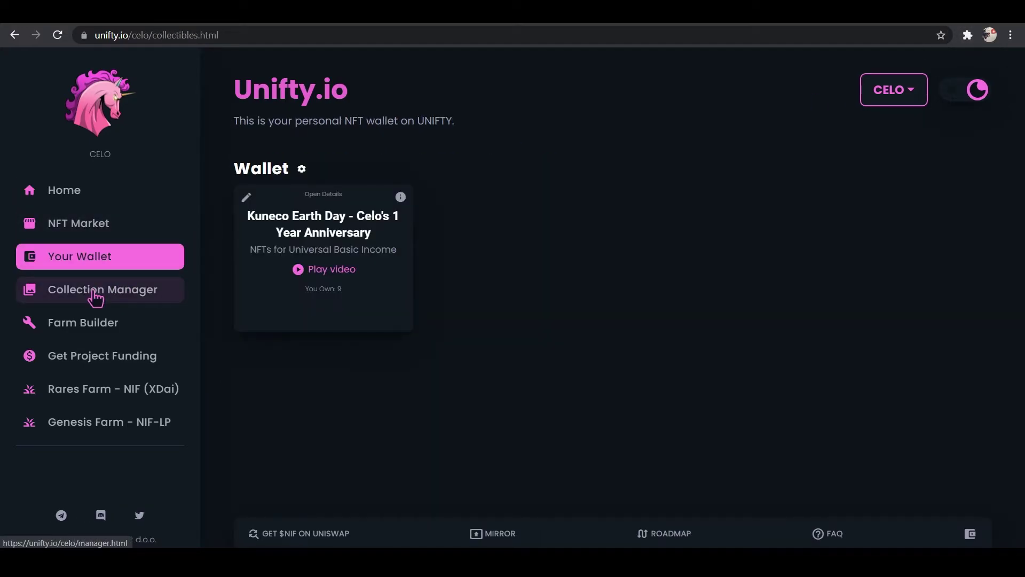
{"action": "left_click", "coordinate": [95, 298]}
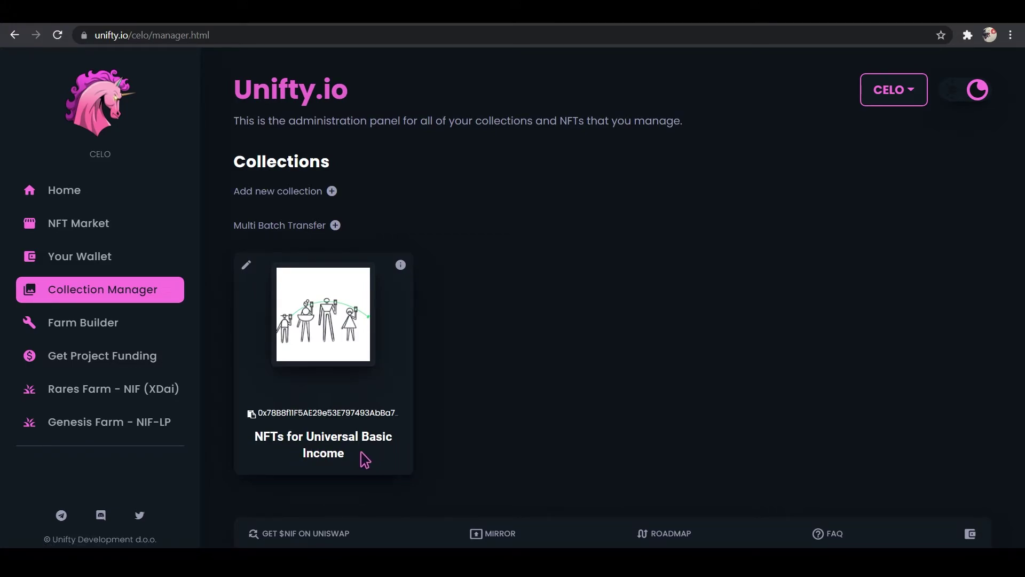
{"action": "mouse_move", "coordinate": [406, 265]}
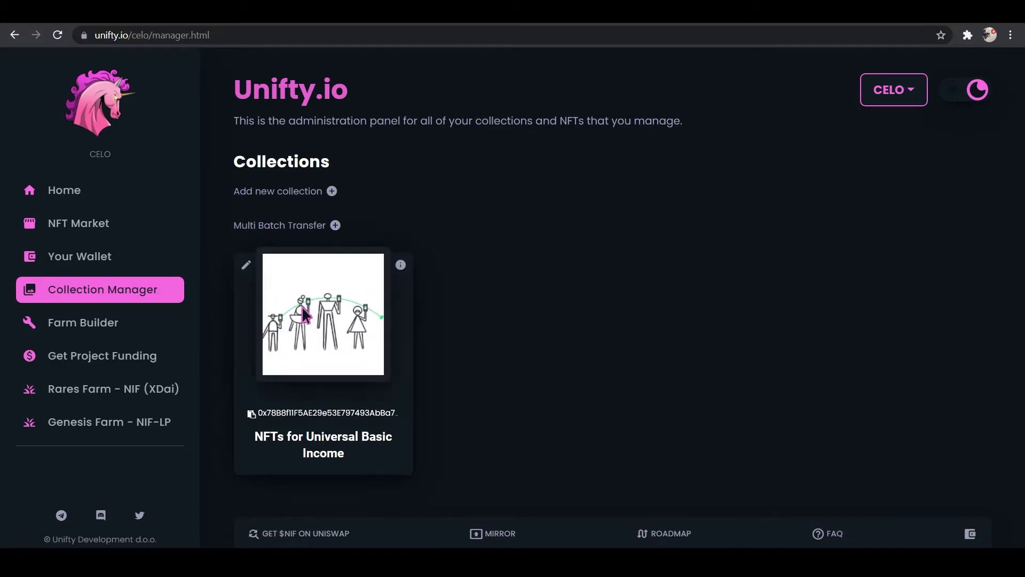
Open Manage NFTs for the Universal Basic Income collection and browse its NFT cards.
{"action": "left_click", "coordinate": [247, 265]}
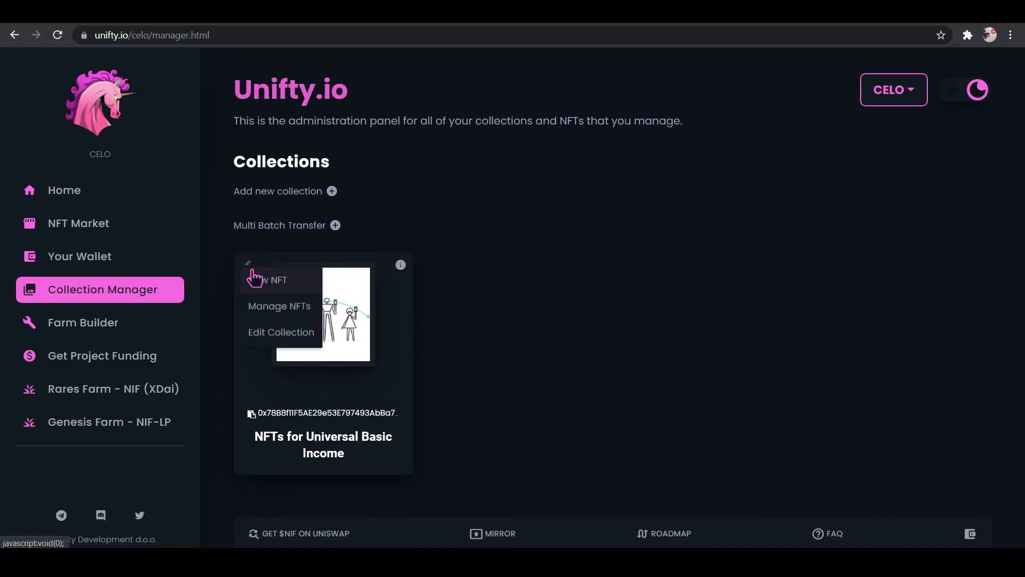
{"action": "left_click", "coordinate": [293, 317]}
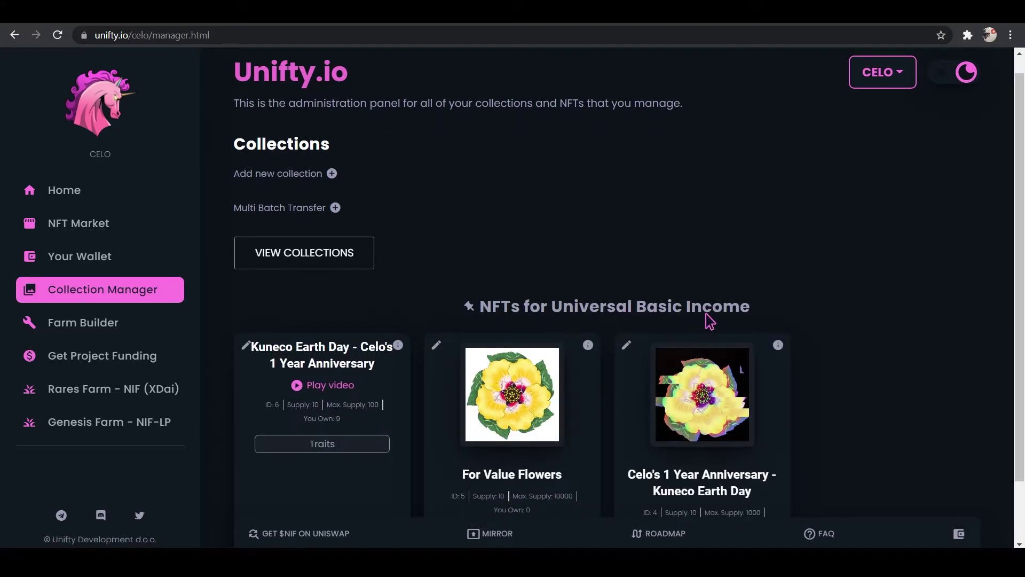
{"action": "scroll", "coordinate": [704, 326], "scroll_direction": "down", "scroll_amount": 2}
{"action": "scroll", "coordinate": [679, 438], "scroll_direction": "down", "scroll_amount": 4}
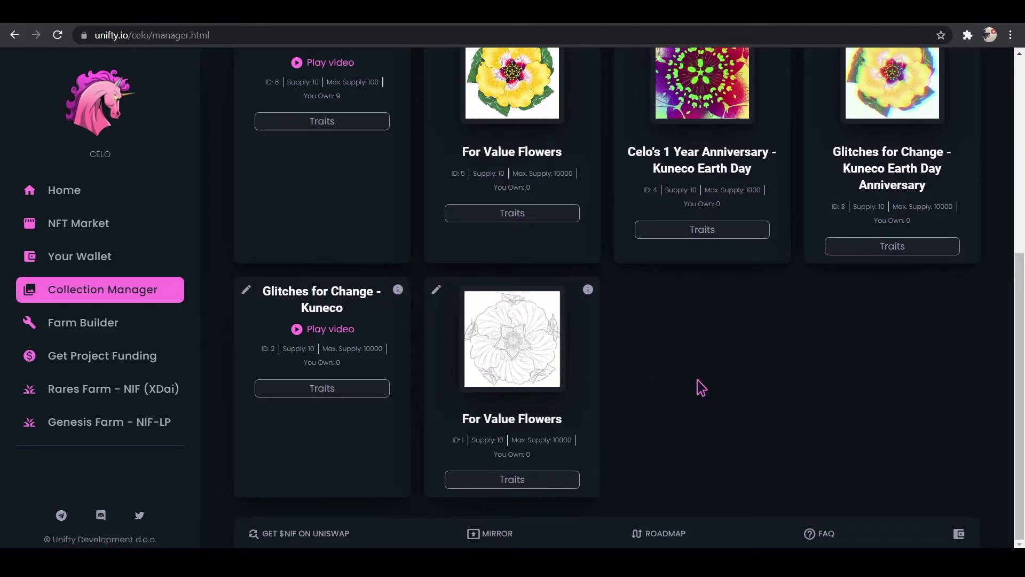
{"action": "scroll", "coordinate": [737, 387], "scroll_direction": "up", "scroll_amount": 3}
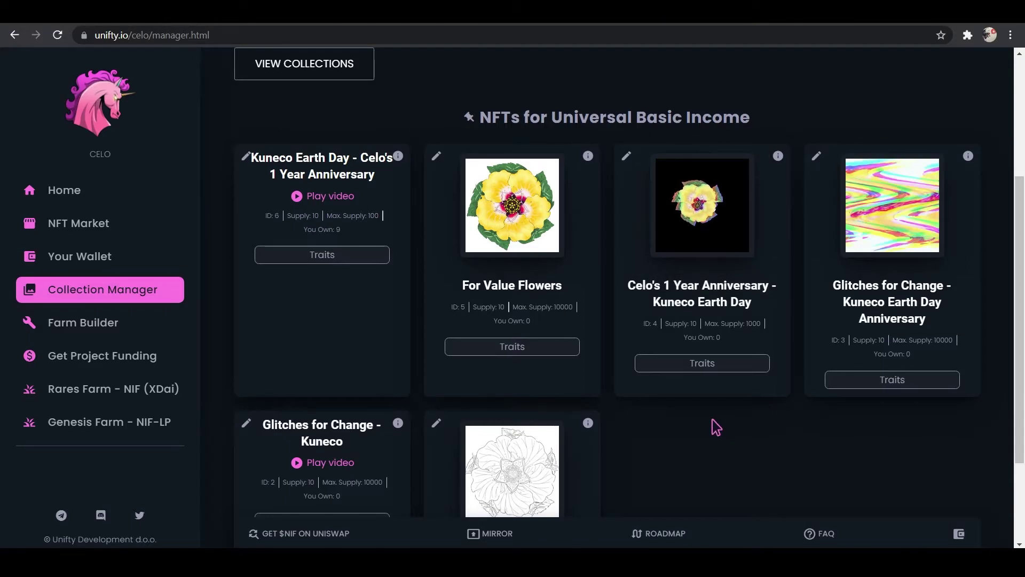
Play and pause the Kuneco Earth Day NFT video, then go to the NFT Market.
{"action": "left_click", "coordinate": [336, 202]}
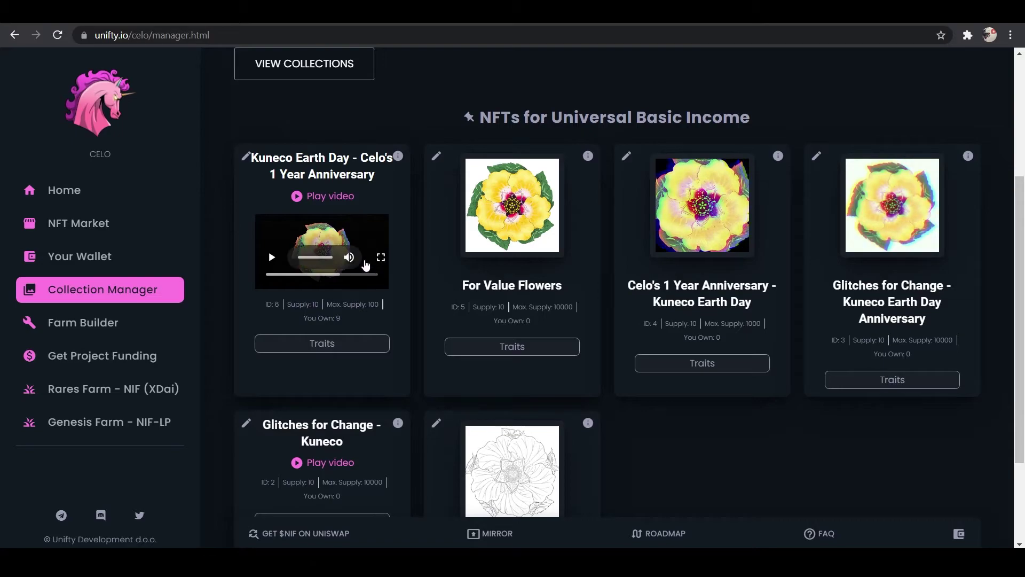
{"action": "left_click", "coordinate": [266, 265]}
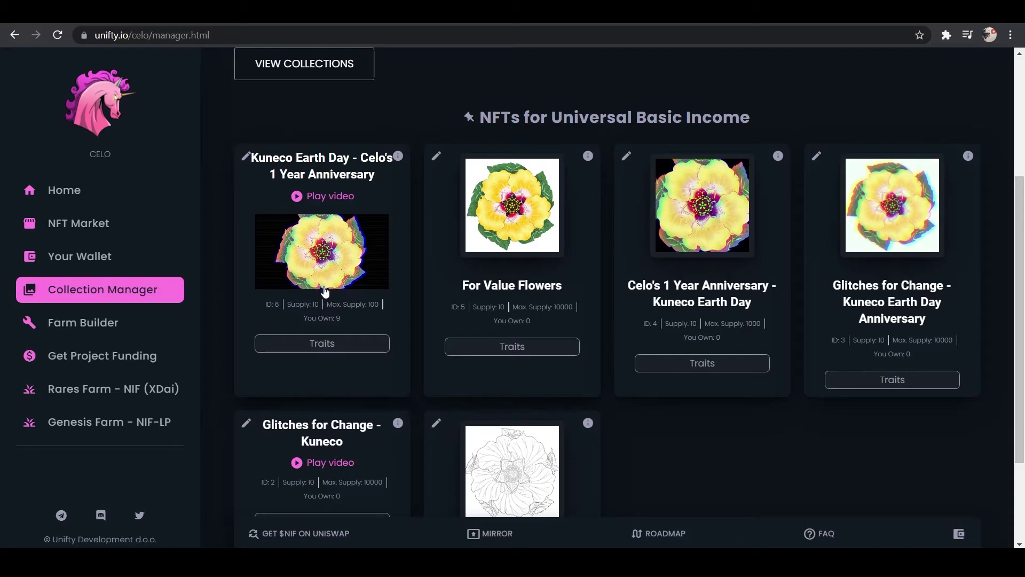
{"action": "left_click", "coordinate": [287, 285]}
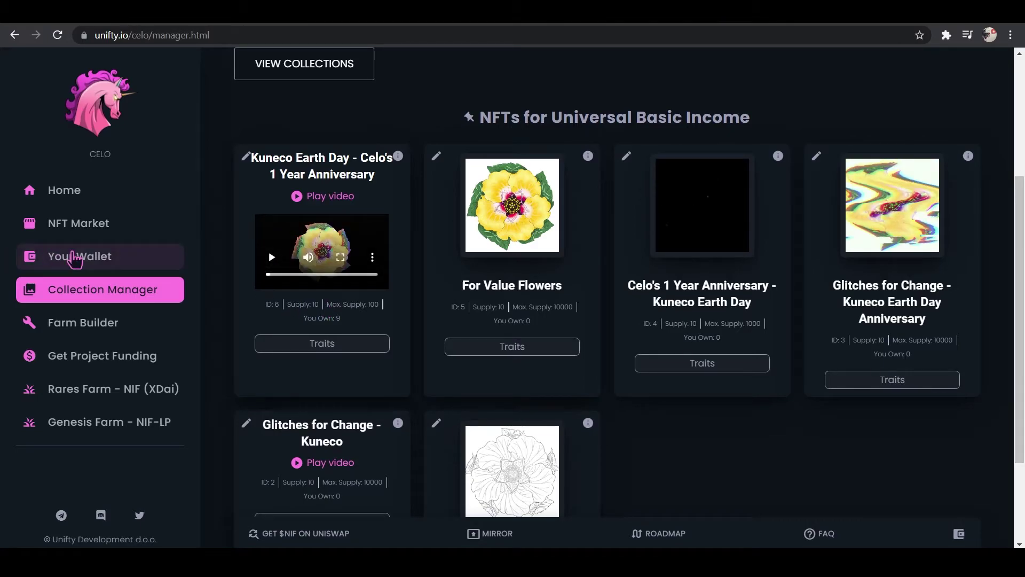
{"action": "left_click", "coordinate": [83, 231]}
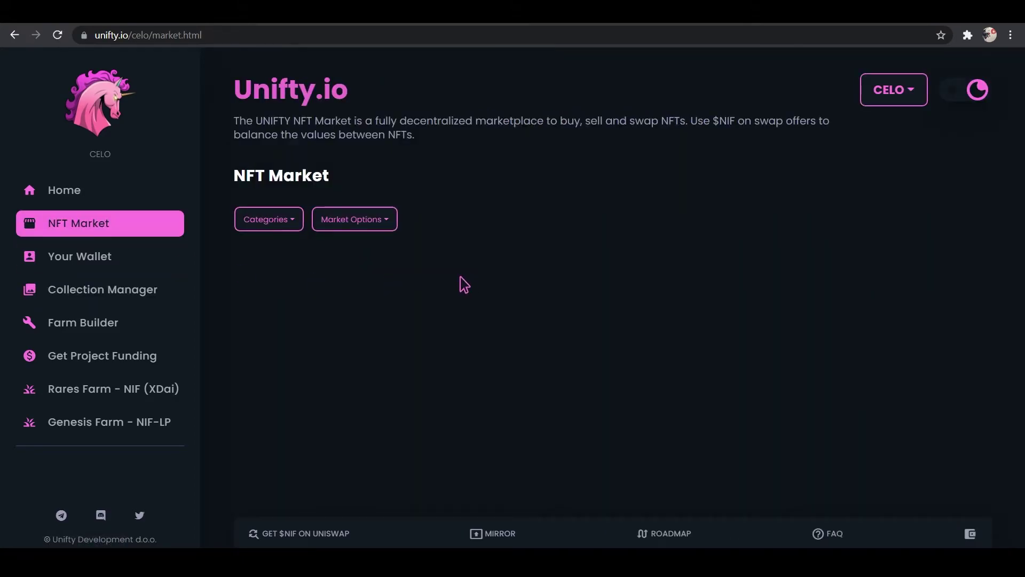
{"action": "left_click", "coordinate": [390, 224]}
{"action": "left_click", "coordinate": [374, 330]}
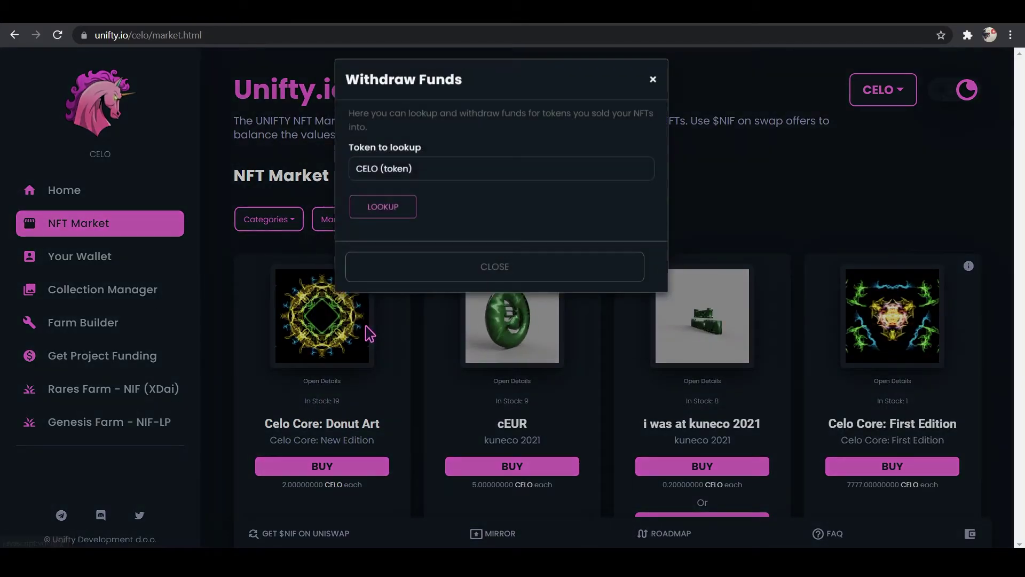
{"action": "left_click", "coordinate": [404, 214]}
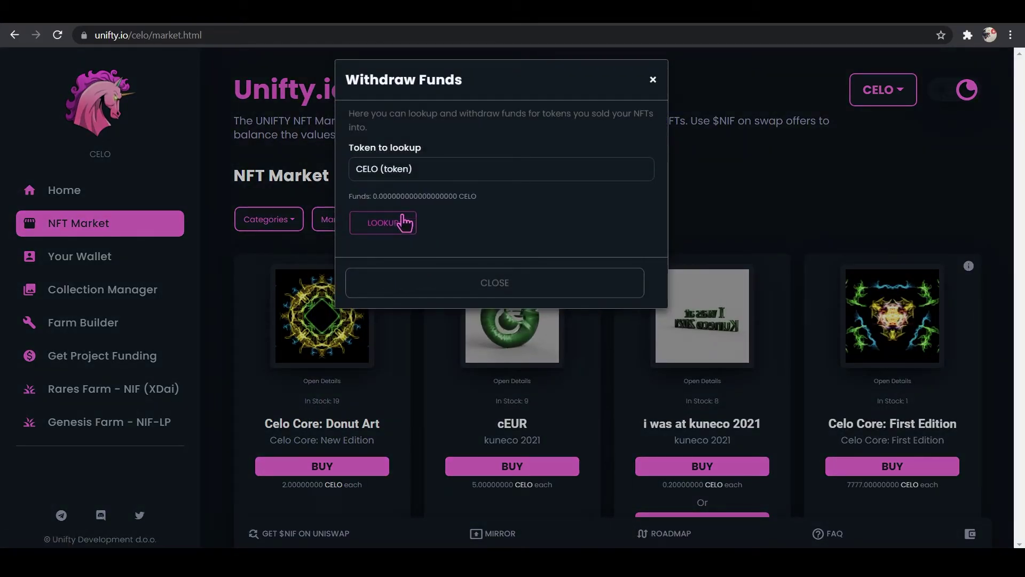
{"action": "left_click", "coordinate": [653, 81]}
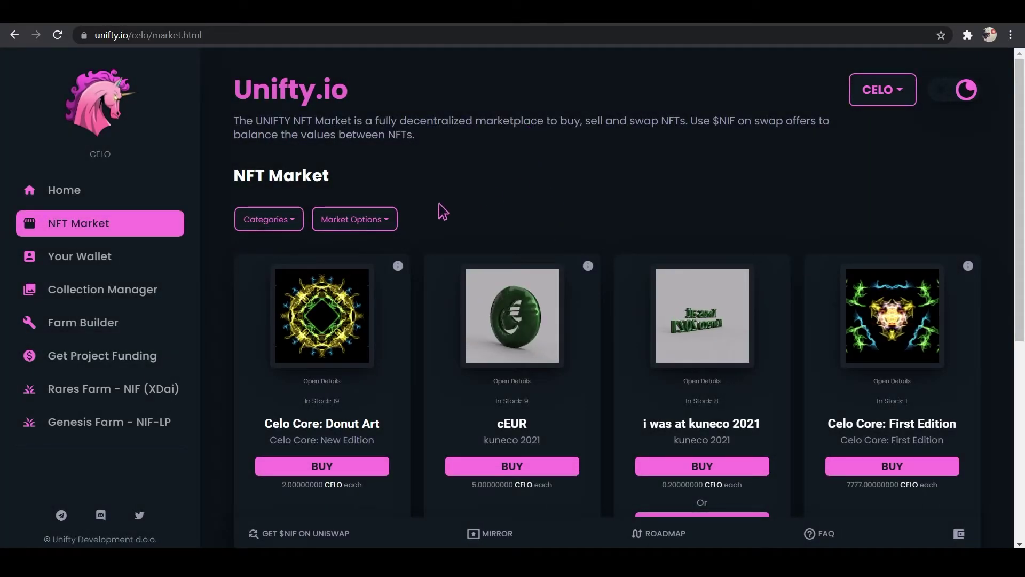
{"action": "scroll", "coordinate": [443, 214], "scroll_direction": "down", "scroll_amount": 5}
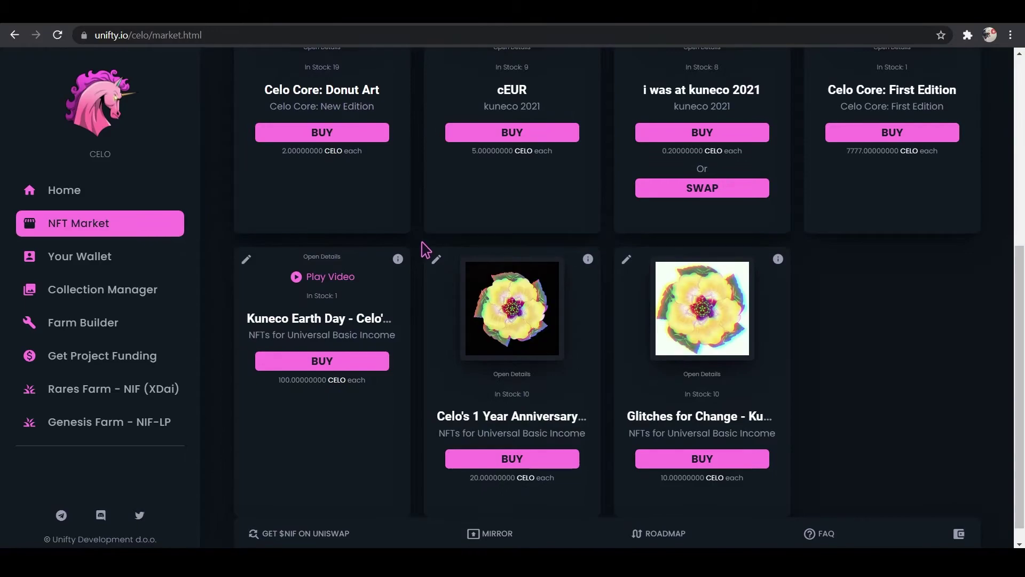
{"action": "scroll", "coordinate": [425, 251], "scroll_direction": "down", "scroll_amount": 3}
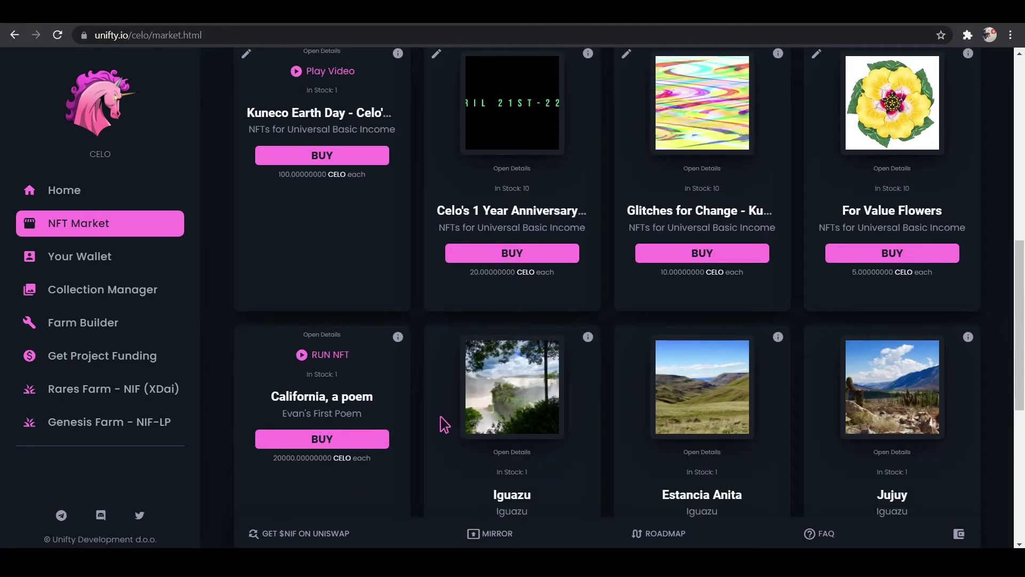
{"action": "scroll", "coordinate": [429, 437], "scroll_direction": "up", "scroll_amount": 4}
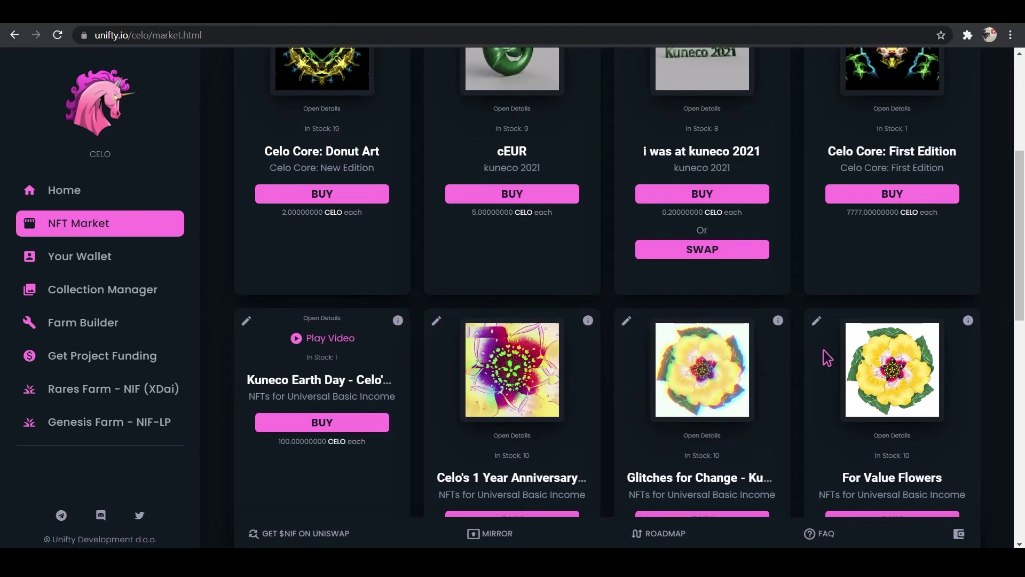
{"action": "scroll", "coordinate": [537, 357], "scroll_direction": "up", "scroll_amount": 4}
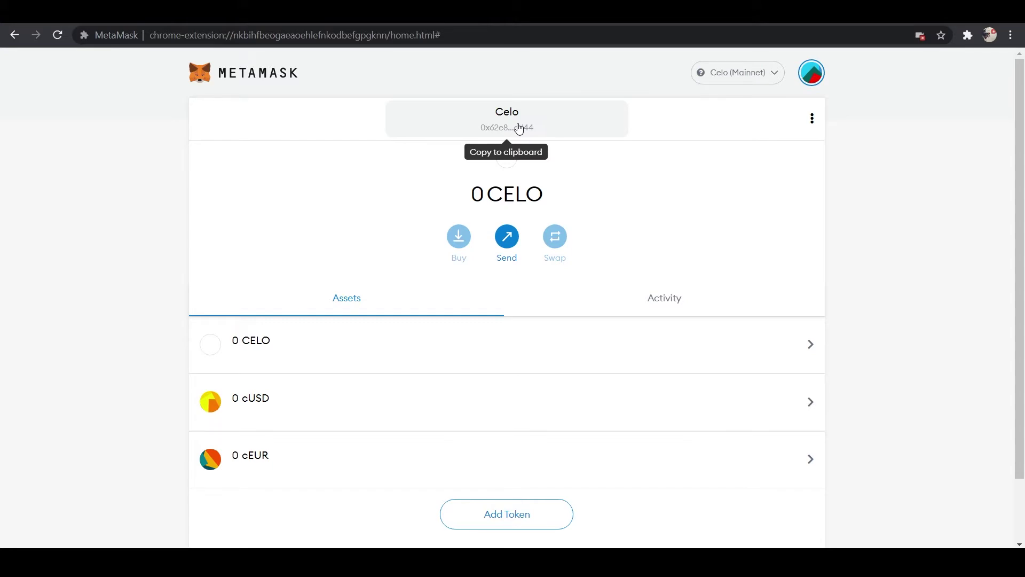
Copy the MetaMask Celo account address, shown under the account name, to the clipboard.
{"action": "left_click", "coordinate": [519, 129]}
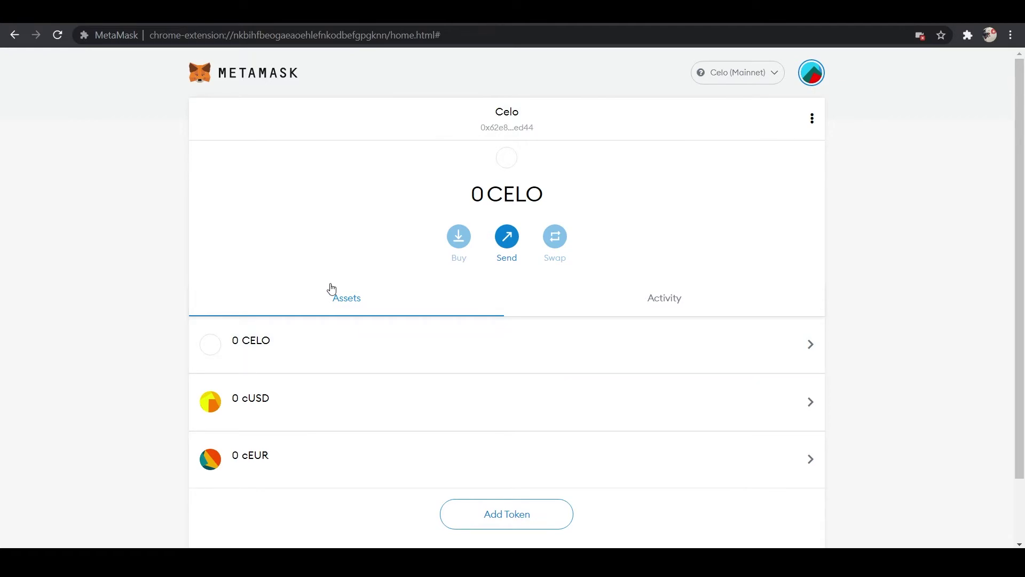
Send 2.5 CELO from the Celo Extension Wallet to the pasted MetaMask address.
{"action": "left_click", "coordinate": [969, 36]}
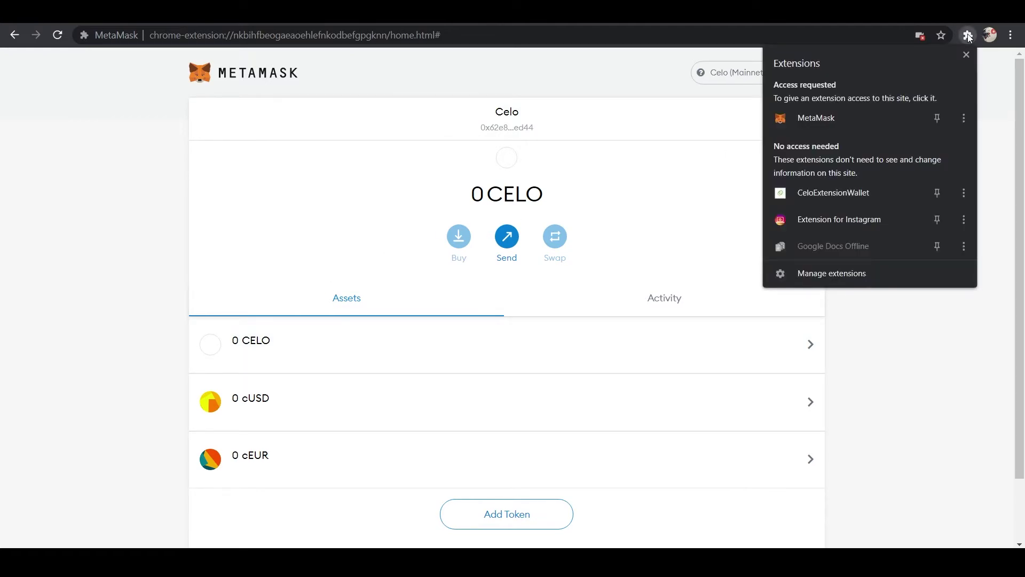
{"action": "left_click", "coordinate": [842, 204]}
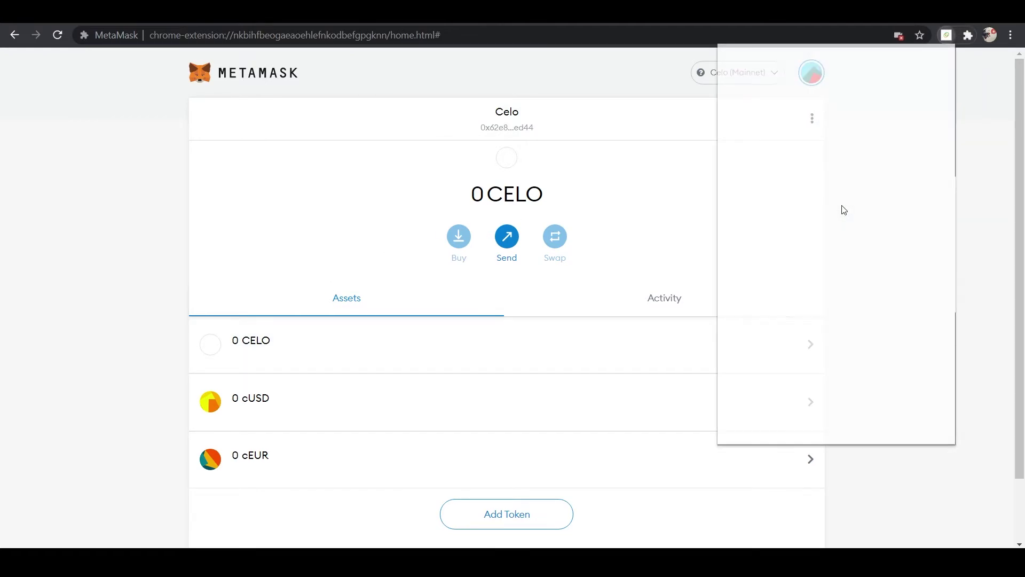
{"action": "left_click", "coordinate": [879, 231]}
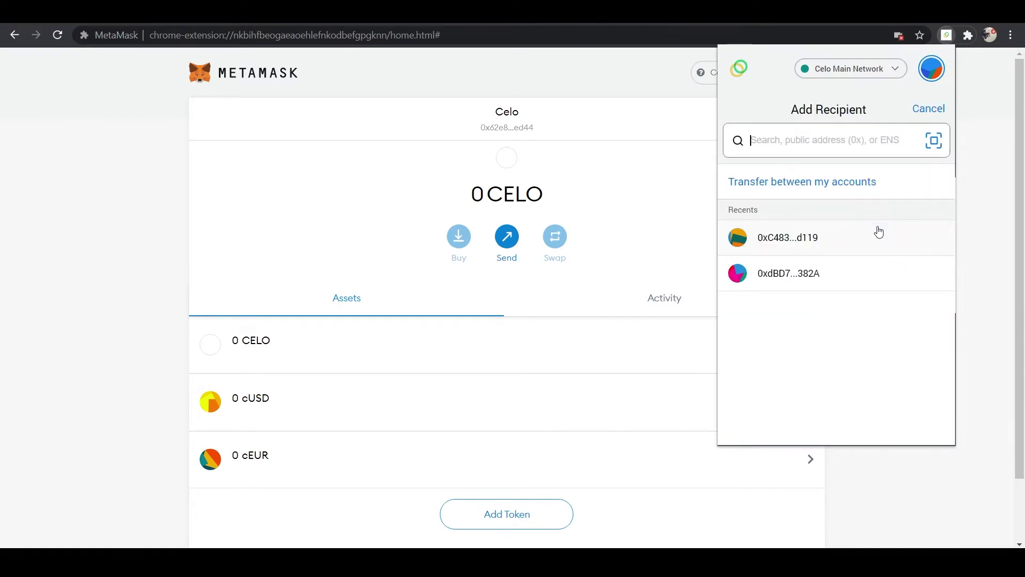
{"action": "right_click", "coordinate": [781, 141]}
{"action": "left_click", "coordinate": [825, 244]}
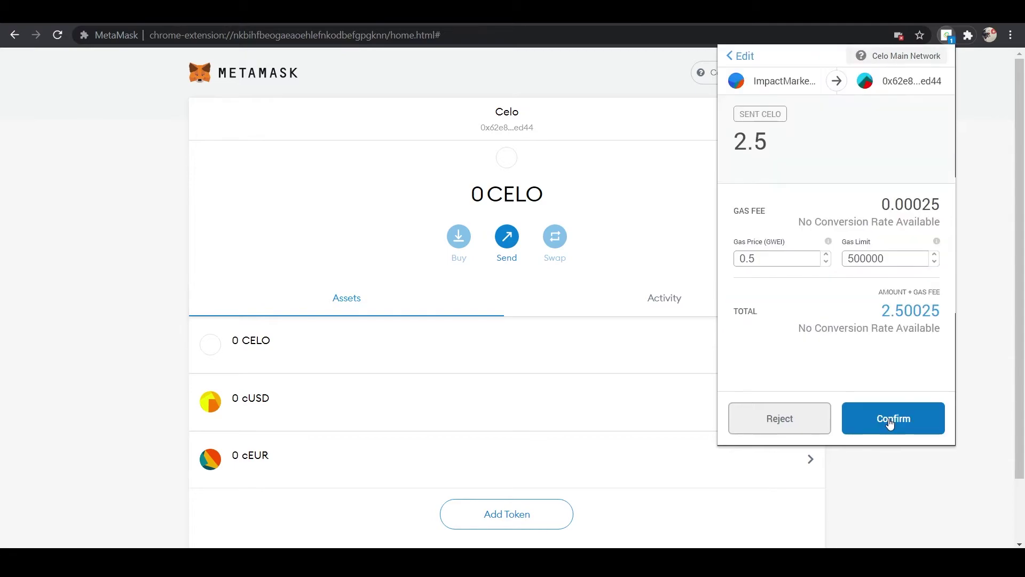
{"action": "left_click", "coordinate": [889, 421]}
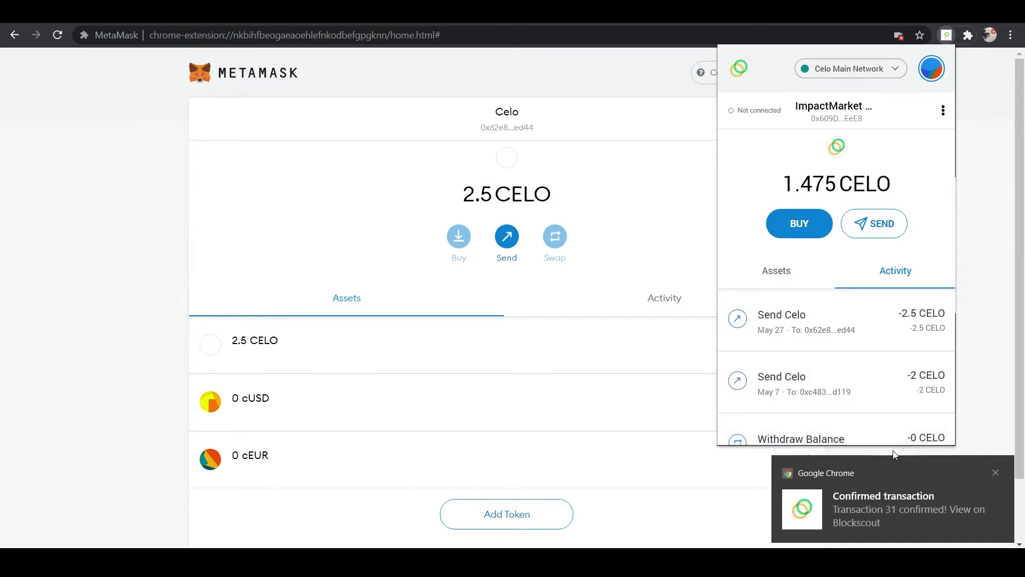
{"action": "left_click", "coordinate": [995, 473]}
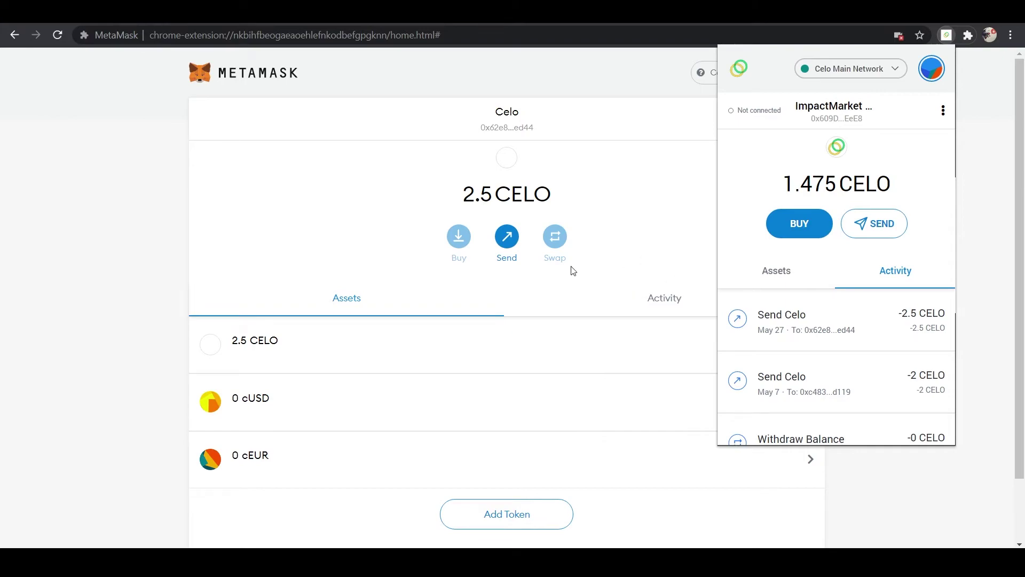
{"action": "left_click", "coordinate": [947, 36]}
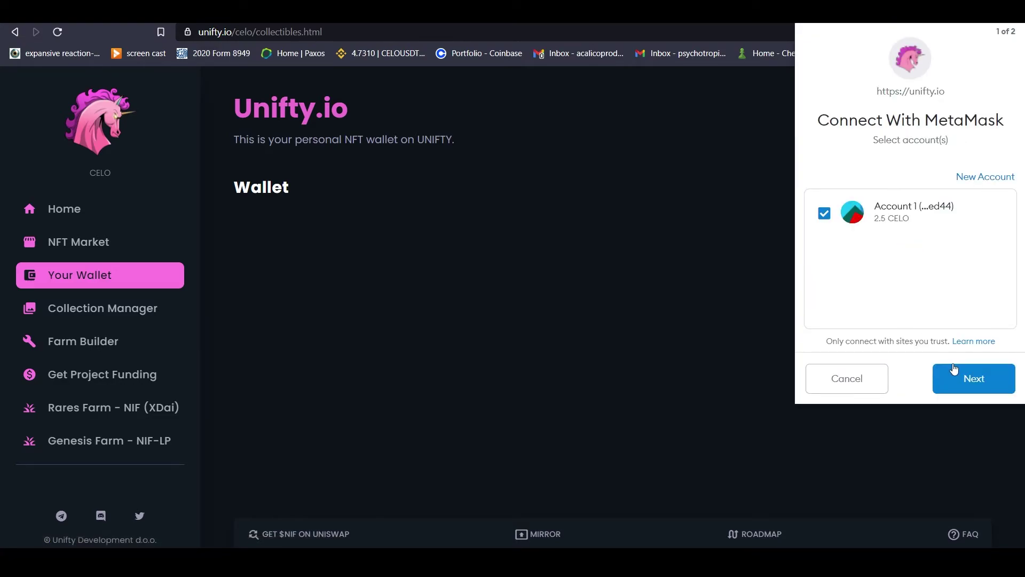
Connect MetaMask Account 1 to Unifty, then return to the NFT Market listings.
{"action": "left_click", "coordinate": [970, 381]}
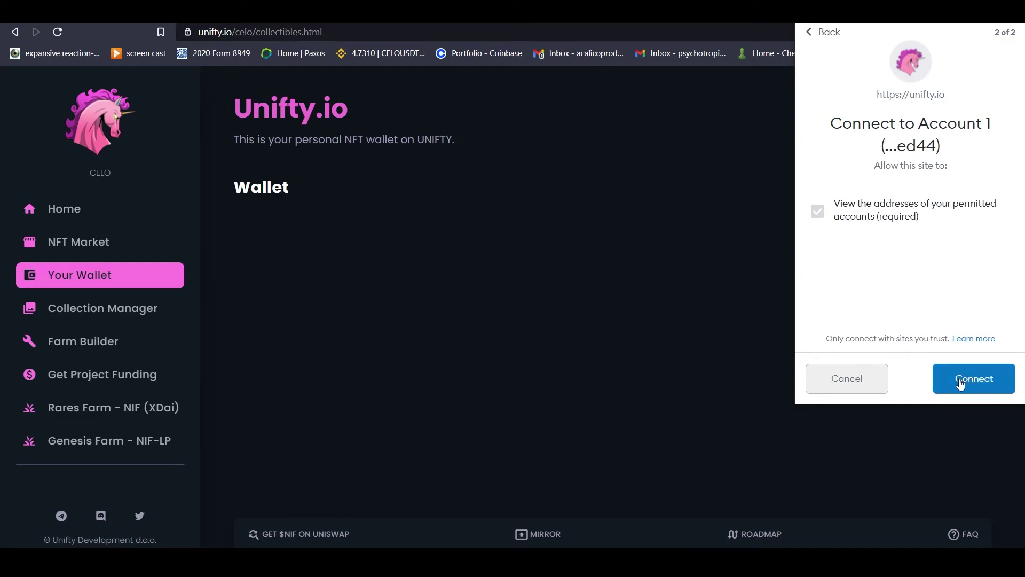
{"action": "left_click", "coordinate": [961, 382]}
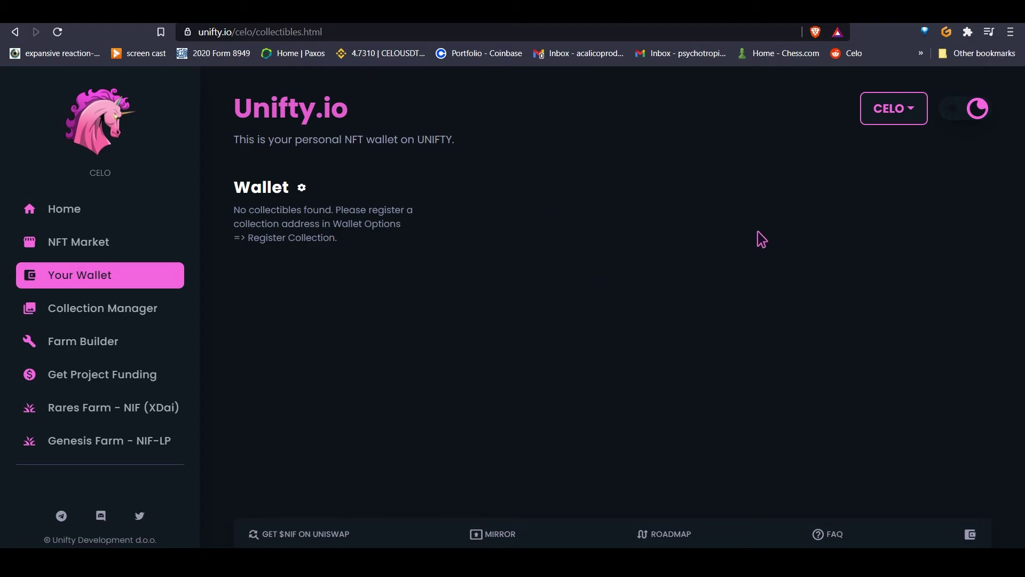
{"action": "left_click", "coordinate": [84, 247]}
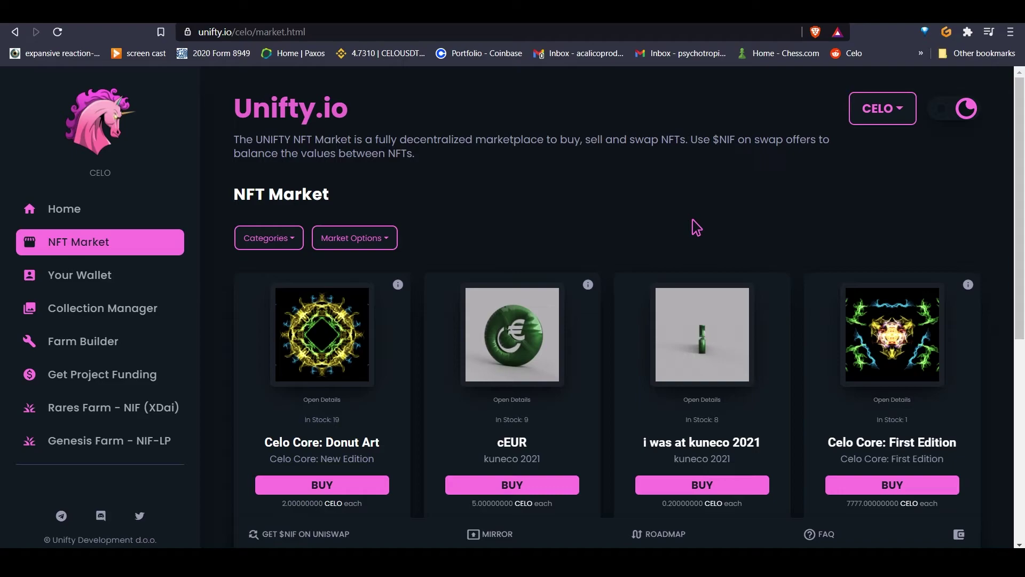
Start buying one Celo Core: Donut Art from the NFT Market with amount 1.
{"action": "scroll", "coordinate": [610, 239], "scroll_direction": "down", "scroll_amount": 3}
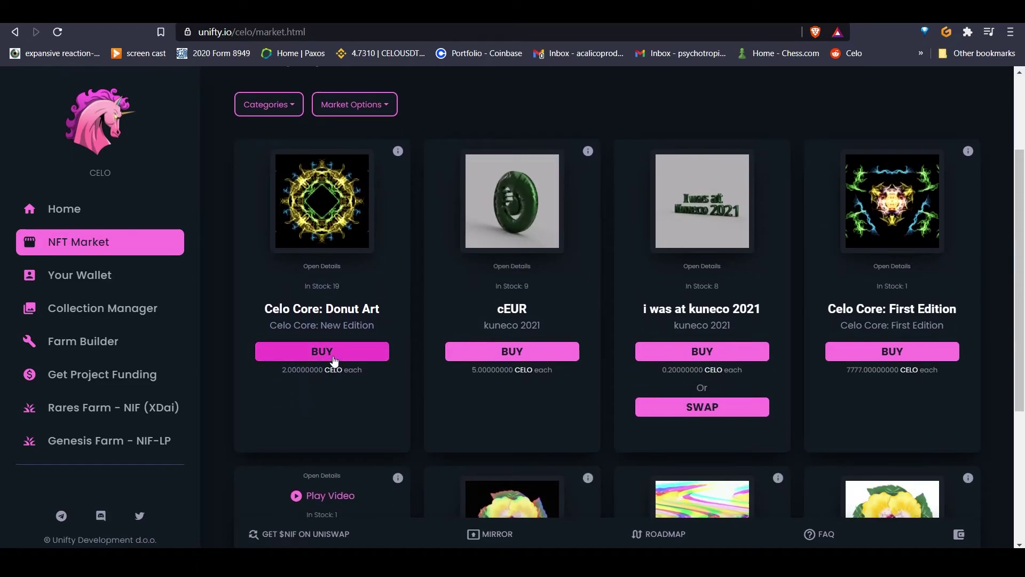
{"action": "left_click", "coordinate": [333, 358]}
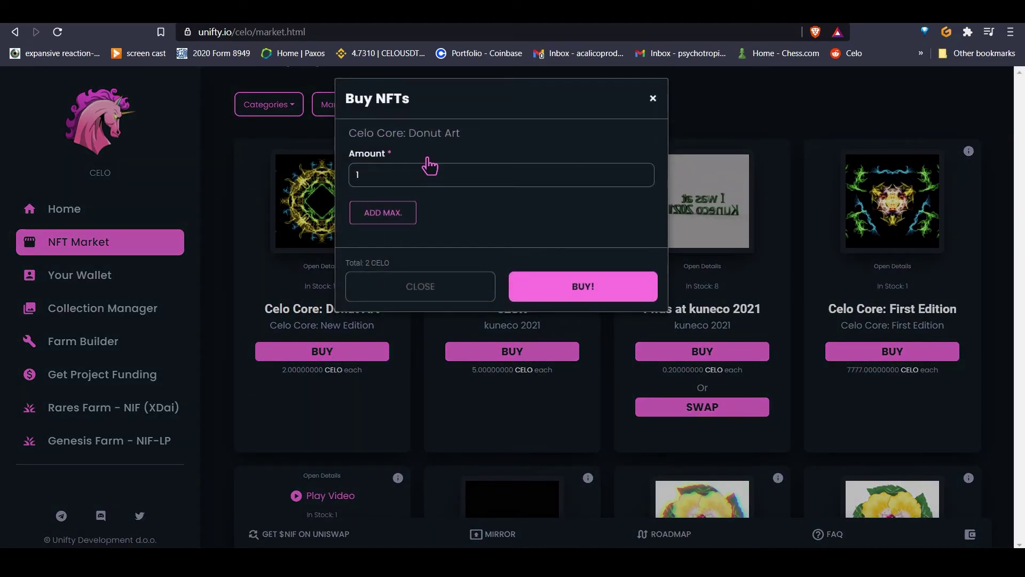
{"action": "left_click", "coordinate": [579, 291]}
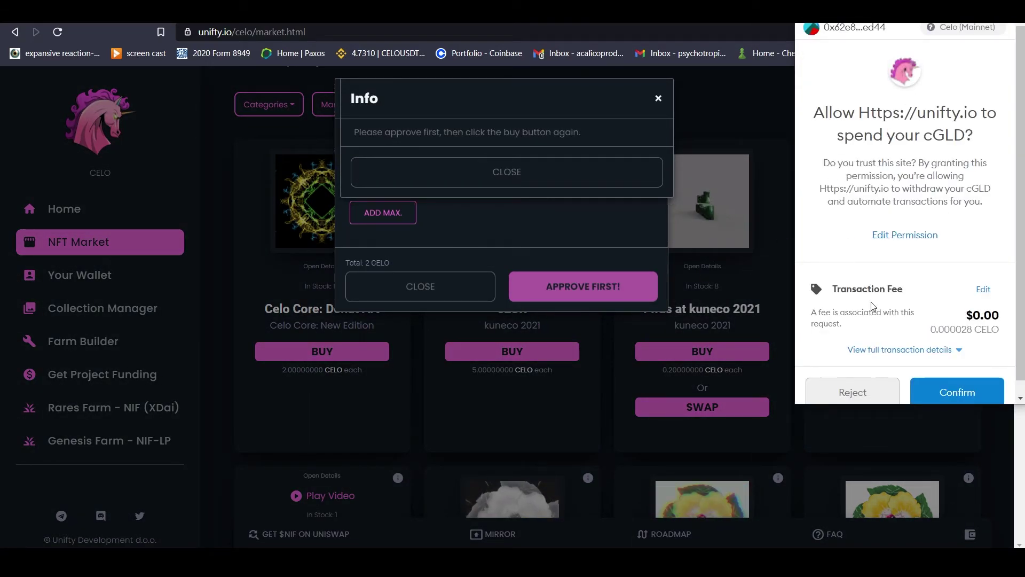
Review the MetaMask spending request and its 0.000028 CELO fee, then confirm the approval.
{"action": "scroll", "coordinate": [920, 299], "scroll_direction": "down", "scroll_amount": 1}
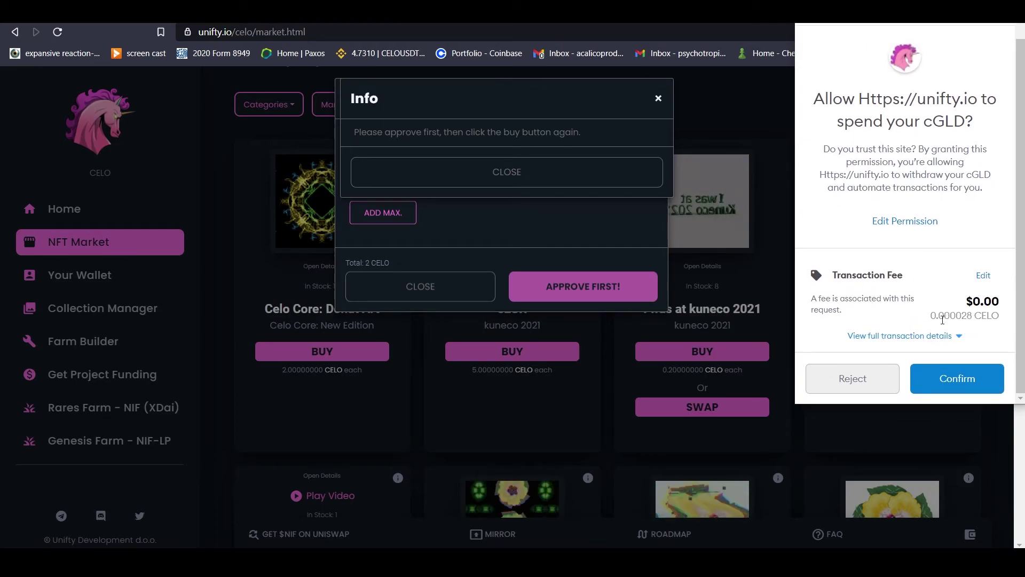
{"action": "left_click_drag", "start_coordinate": [931, 321], "coordinate": [978, 324]}
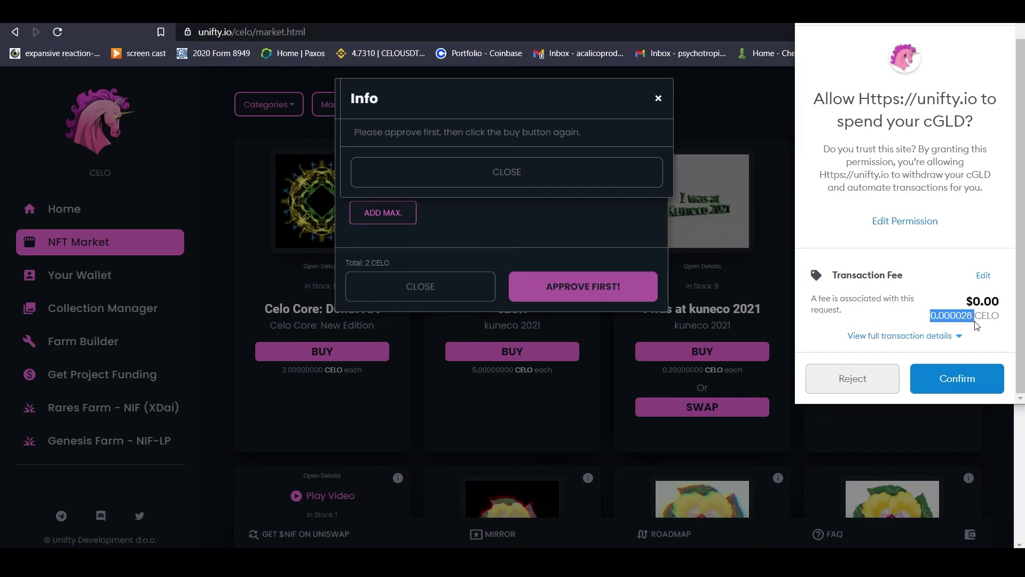
{"action": "left_click", "coordinate": [956, 342]}
{"action": "left_click", "coordinate": [956, 342]}
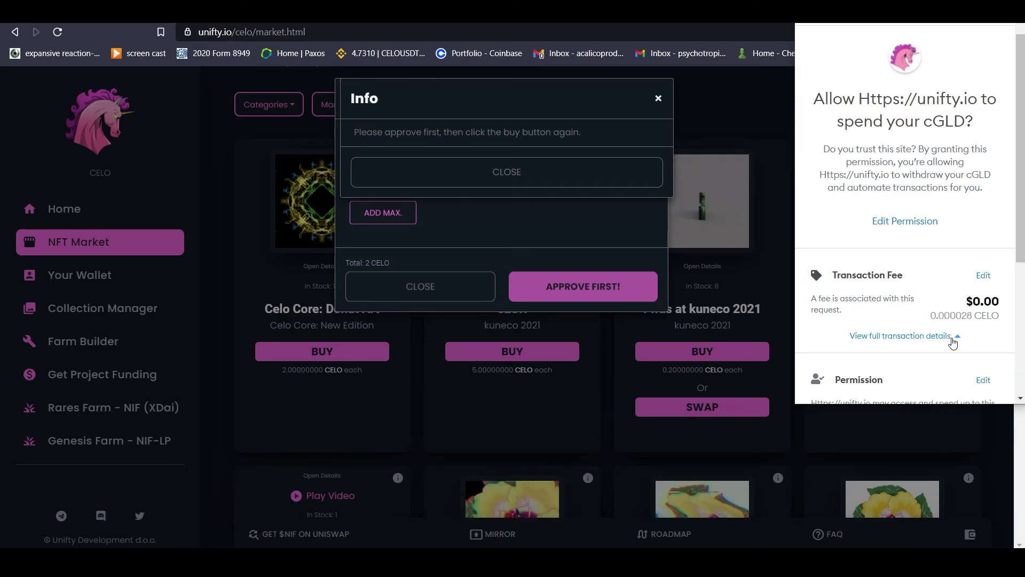
{"action": "left_click", "coordinate": [948, 336]}
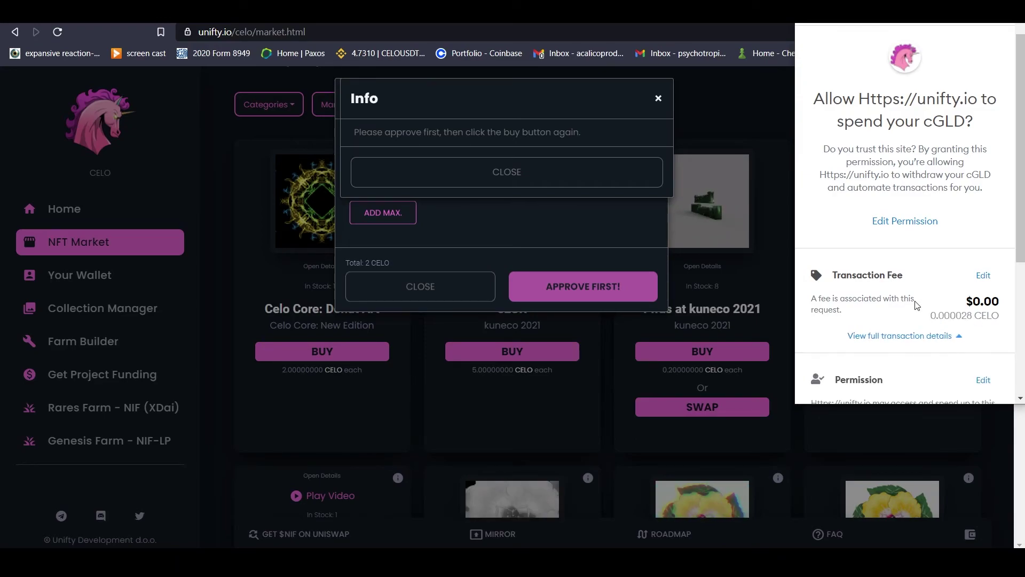
{"action": "scroll", "coordinate": [917, 299], "scroll_direction": "down", "scroll_amount": 4}
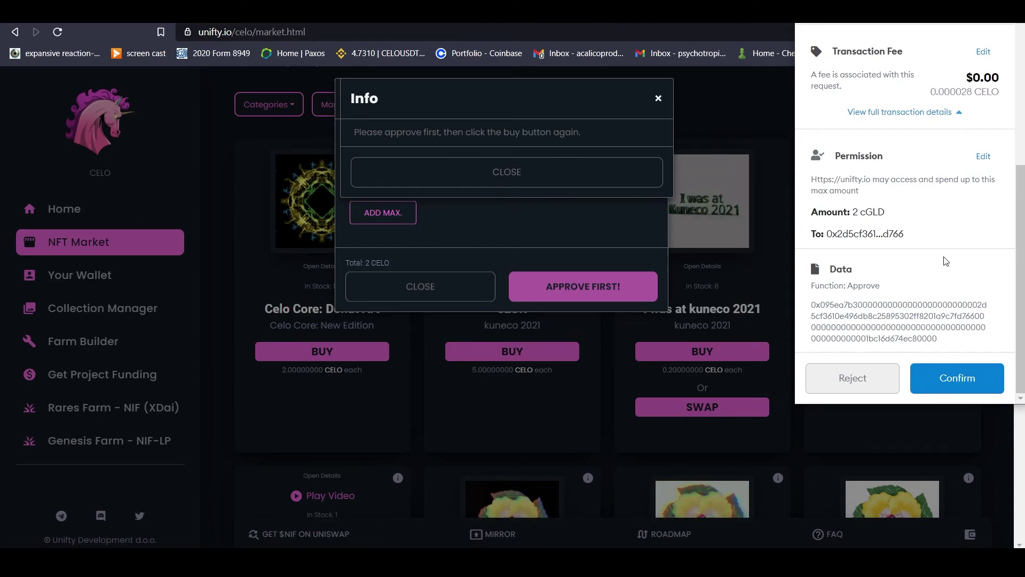
{"action": "left_click", "coordinate": [970, 381]}
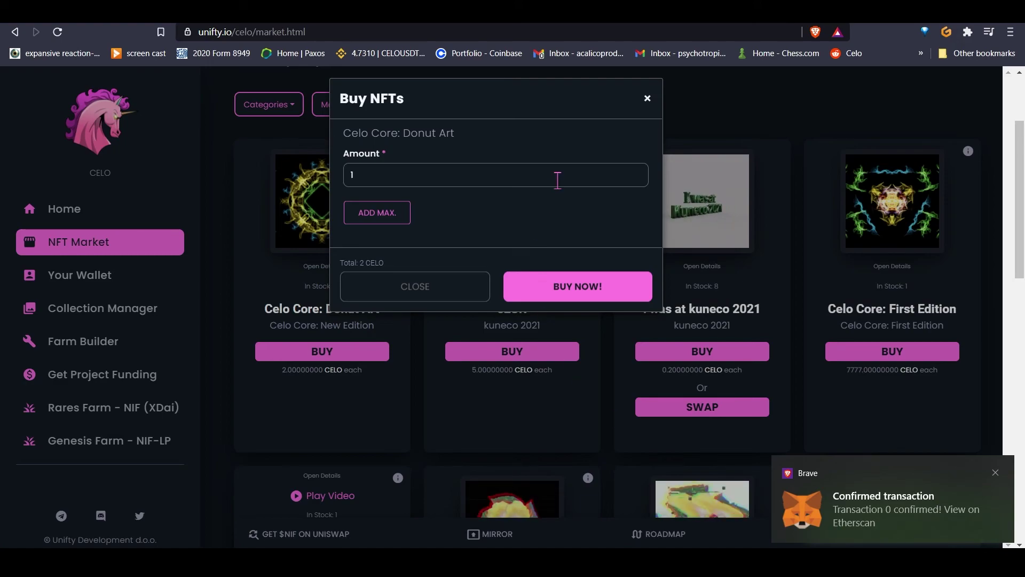
Dismiss the Buy NFTs dialog and open the Celo Core: Donut Art detail page.
{"action": "left_click", "coordinate": [648, 98]}
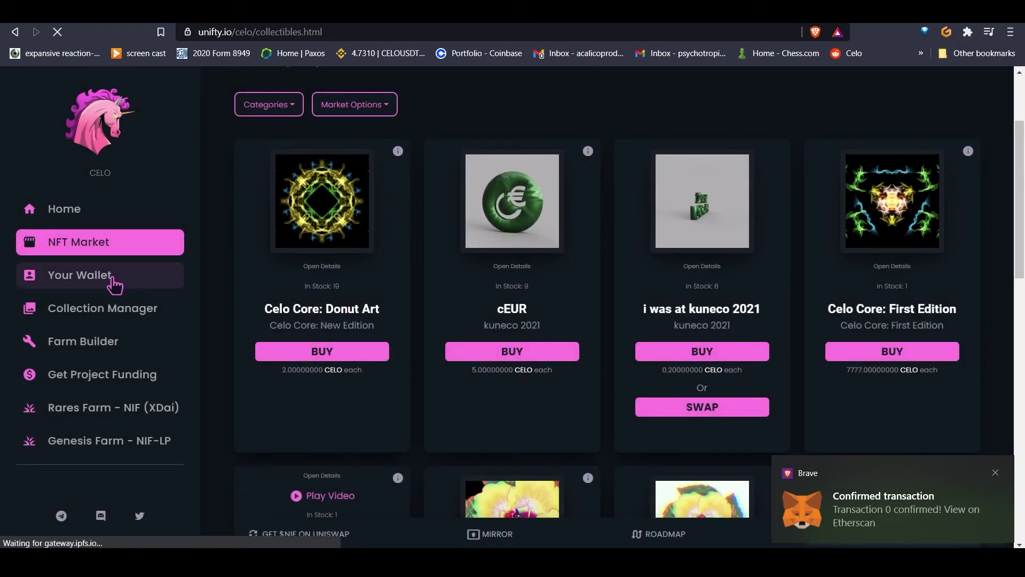
{"action": "left_click", "coordinate": [322, 308]}
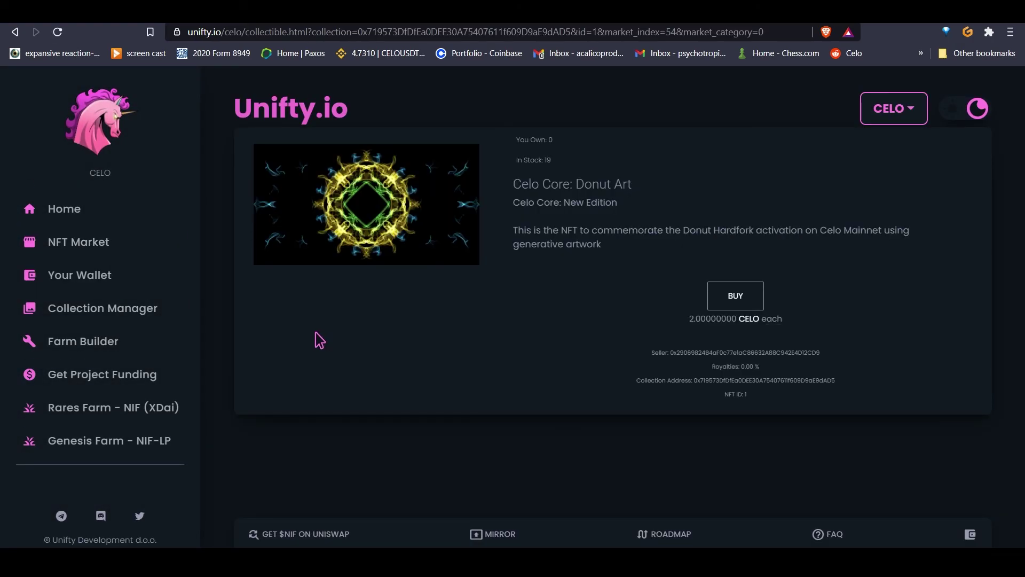